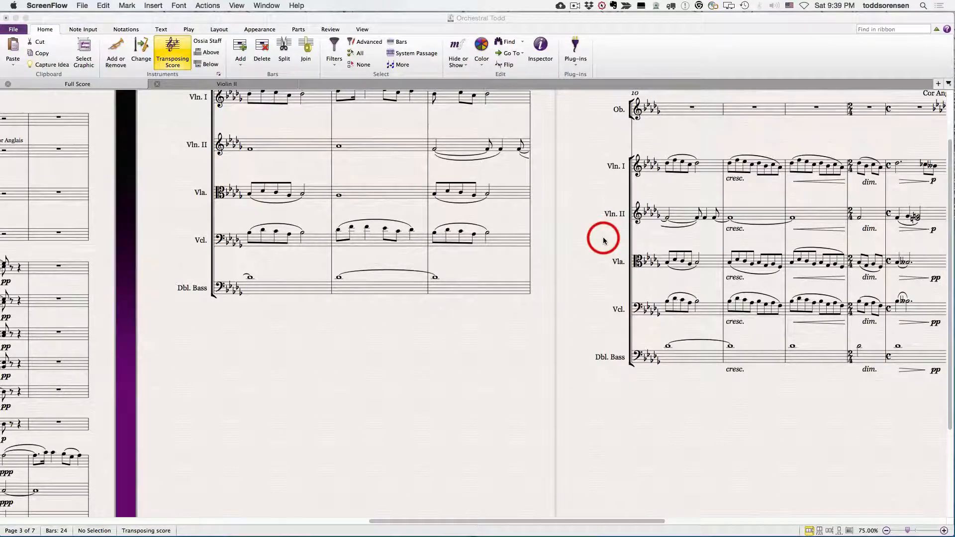
Step: Examine the Word Menus preferences, looking through the Expression words and Technique words lists
click(56, 19)
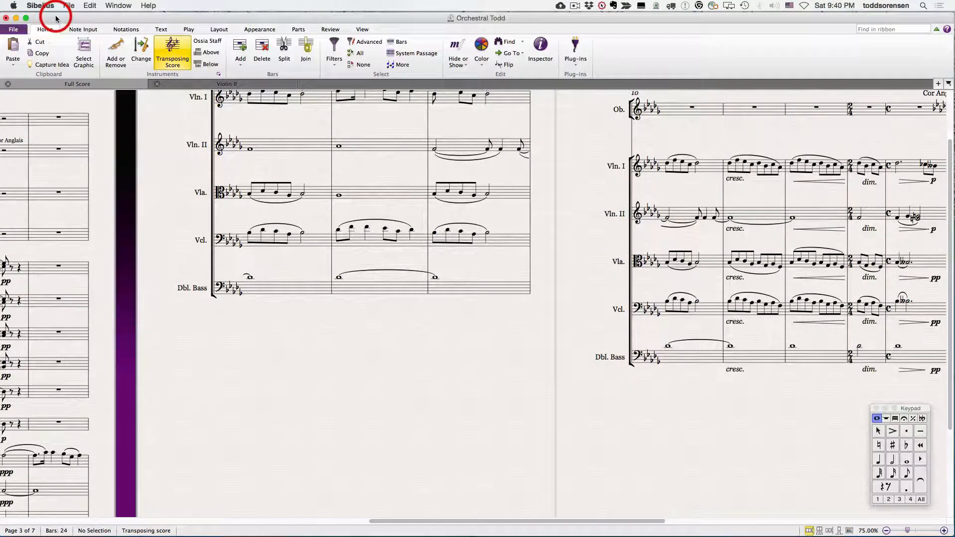
click(15, 29)
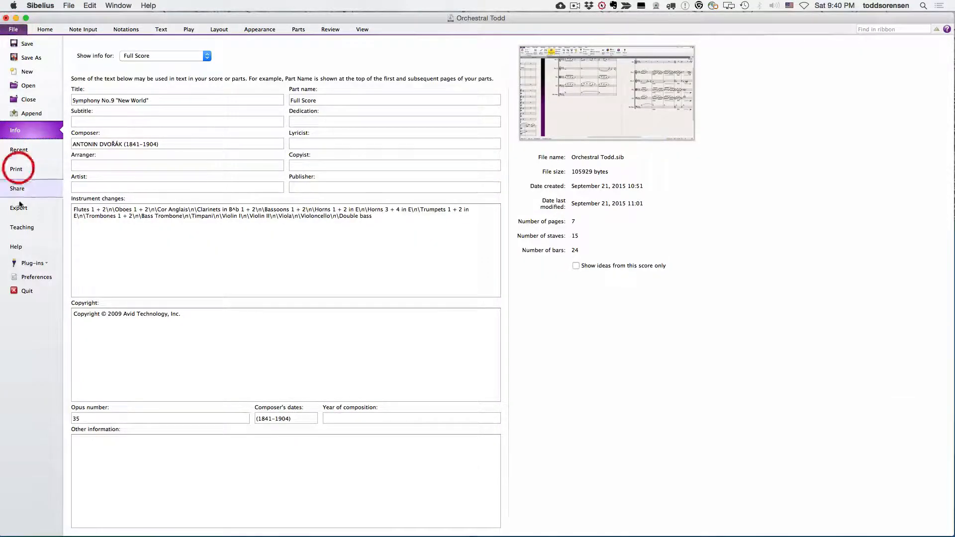
click(32, 279)
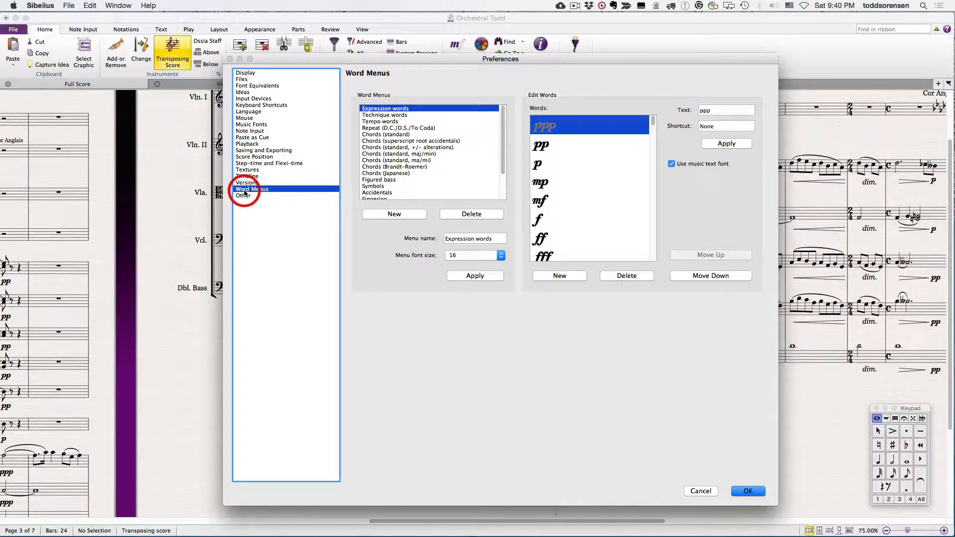
click(379, 115)
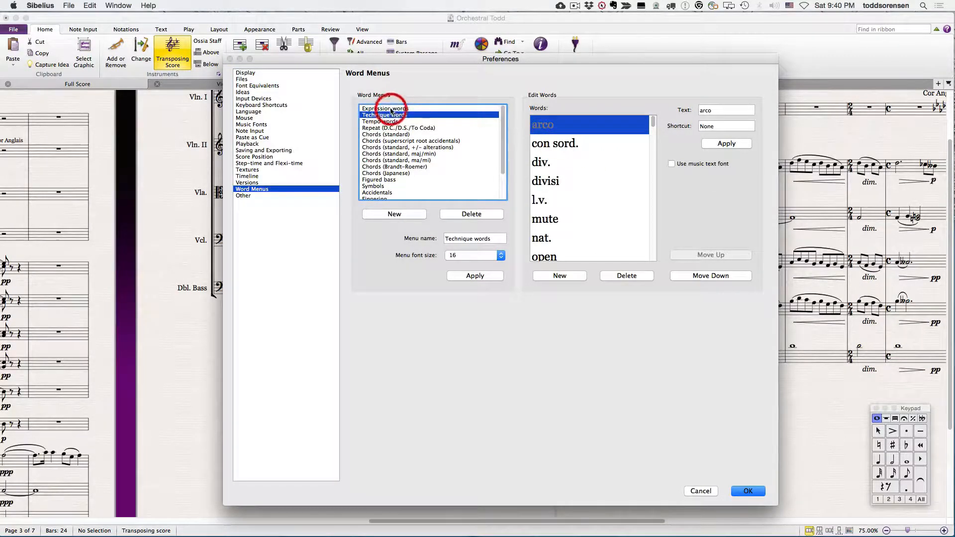
click(387, 108)
scroll(570, 252, down, 3)
scroll(572, 253, down, 3)
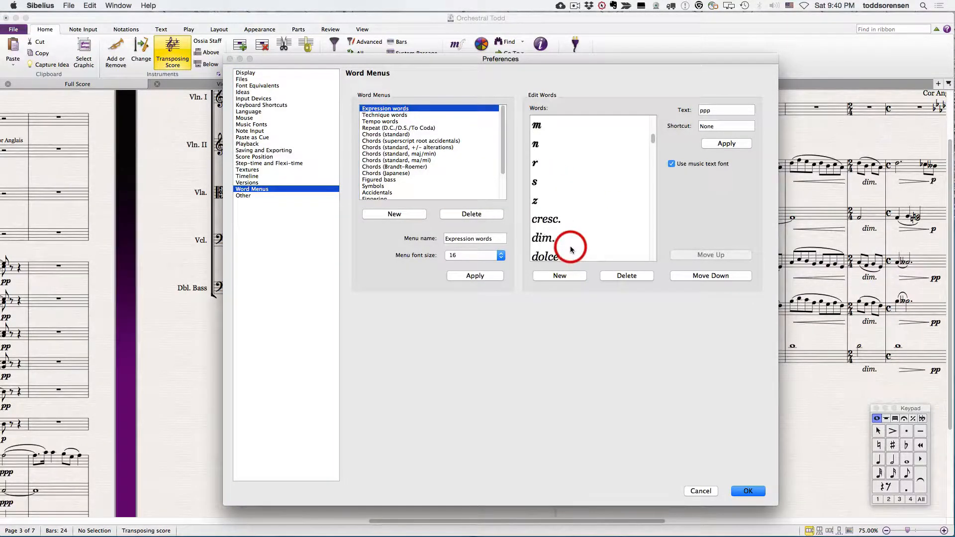
scroll(571, 252, up, 10)
click(396, 155)
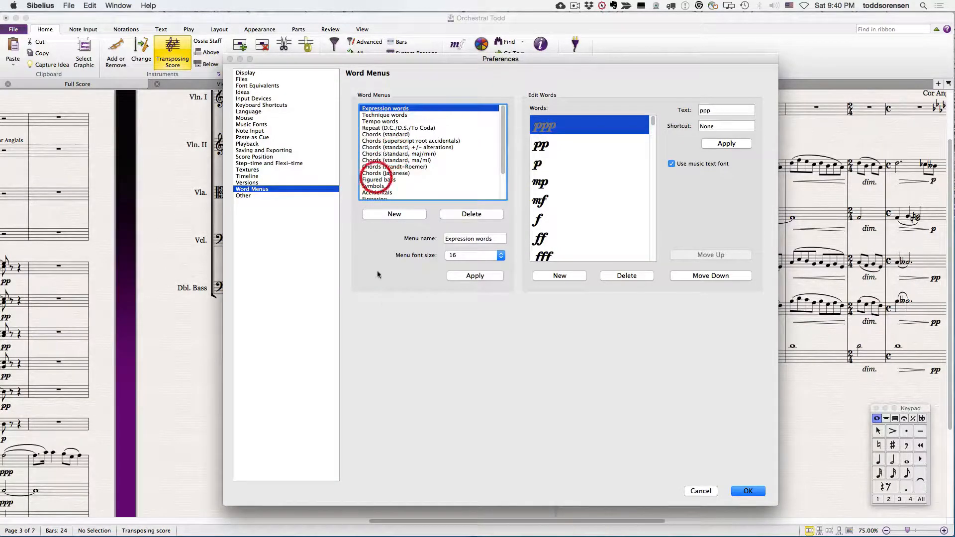
click(748, 491)
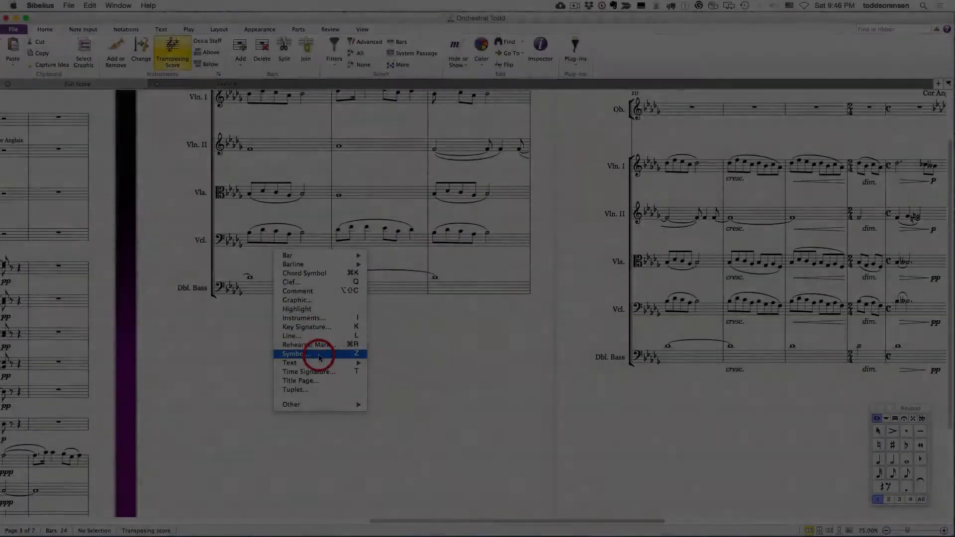
Step: Examine the text types available for insertion in the score, including staff, system, blank page, special and lyrics text
mouse_move(319, 362)
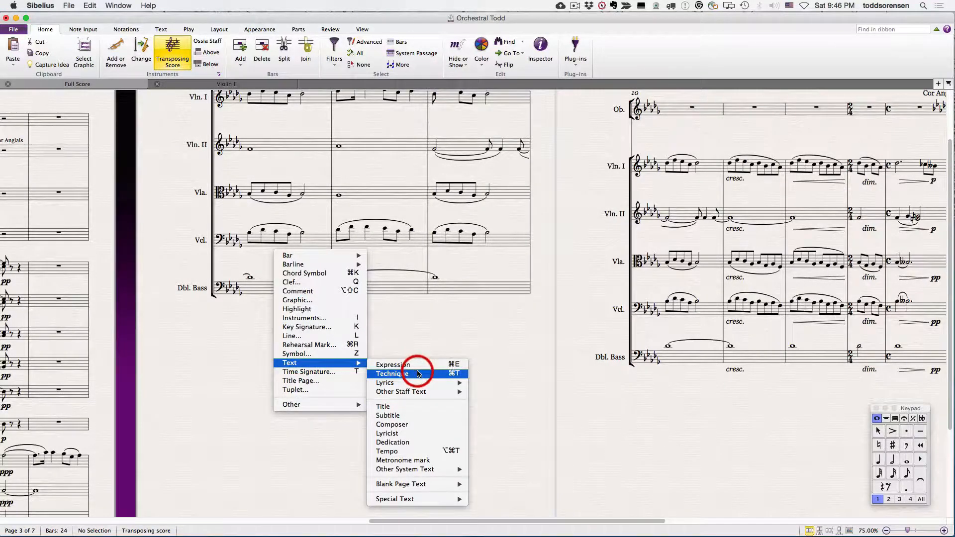
mouse_move(418, 391)
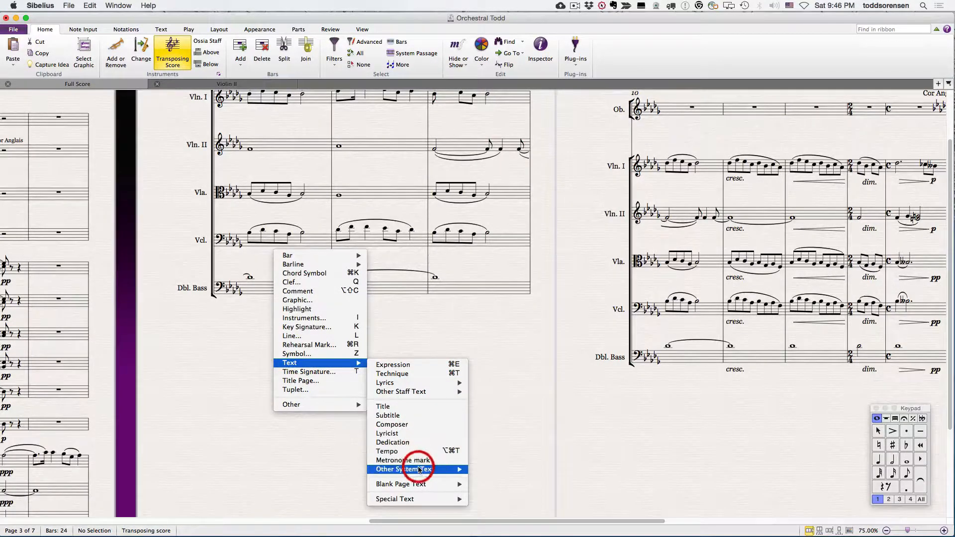
mouse_move(419, 470)
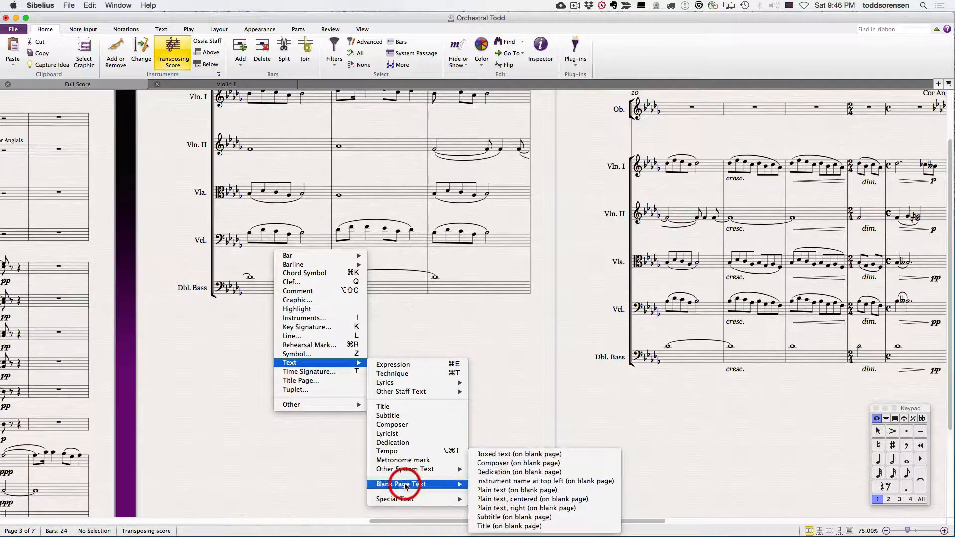
mouse_move(406, 502)
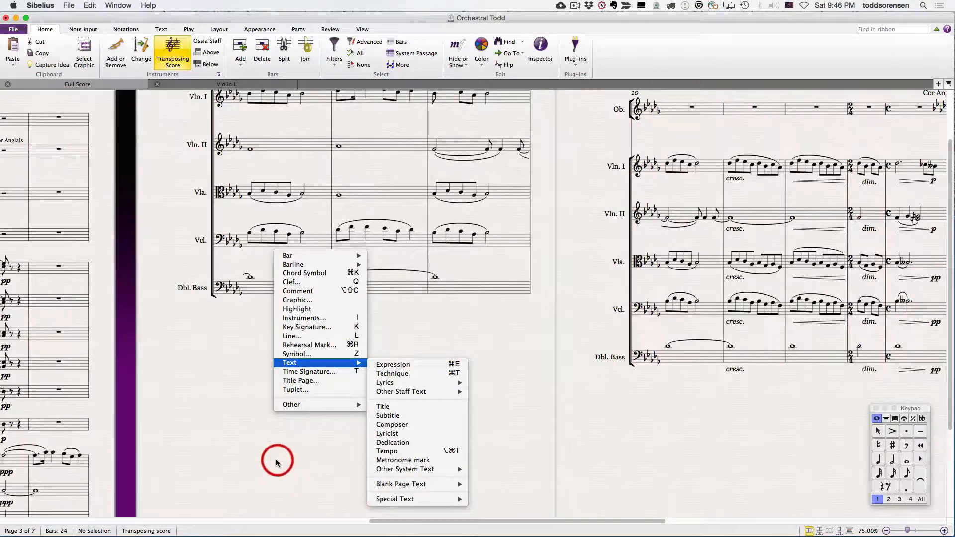
click(262, 456)
right_click(279, 421)
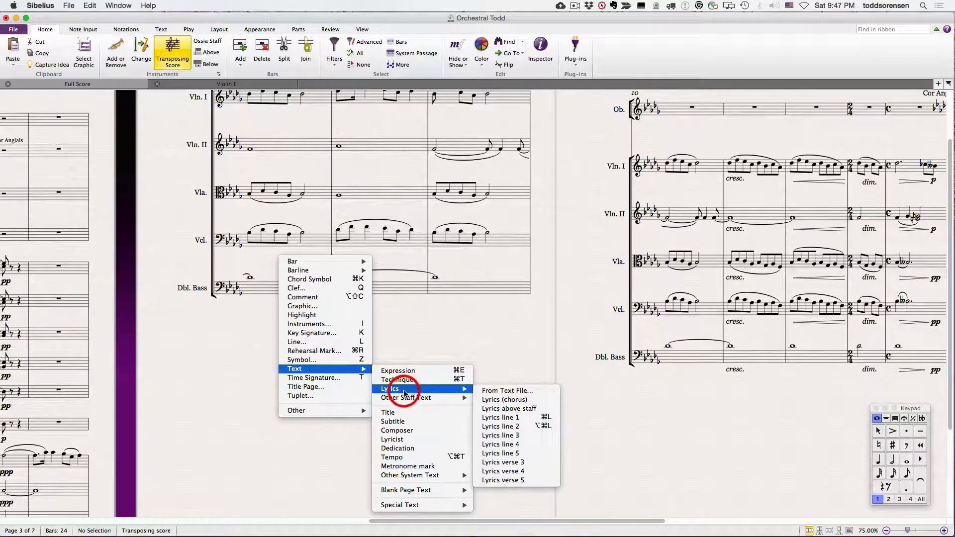
click(570, 164)
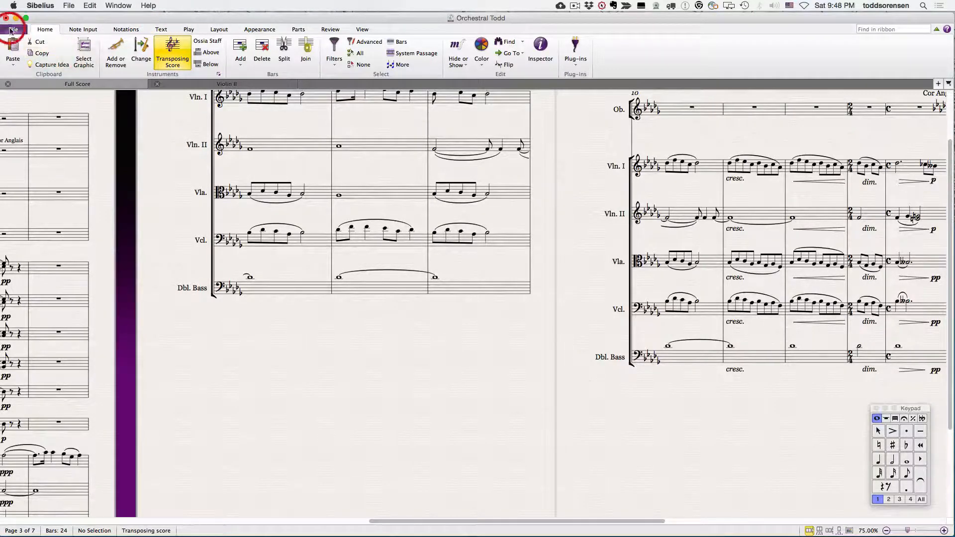
Step: Browse the full text styles gallery, from the used and common styles to the user-defined ones, and its category filter
click(159, 29)
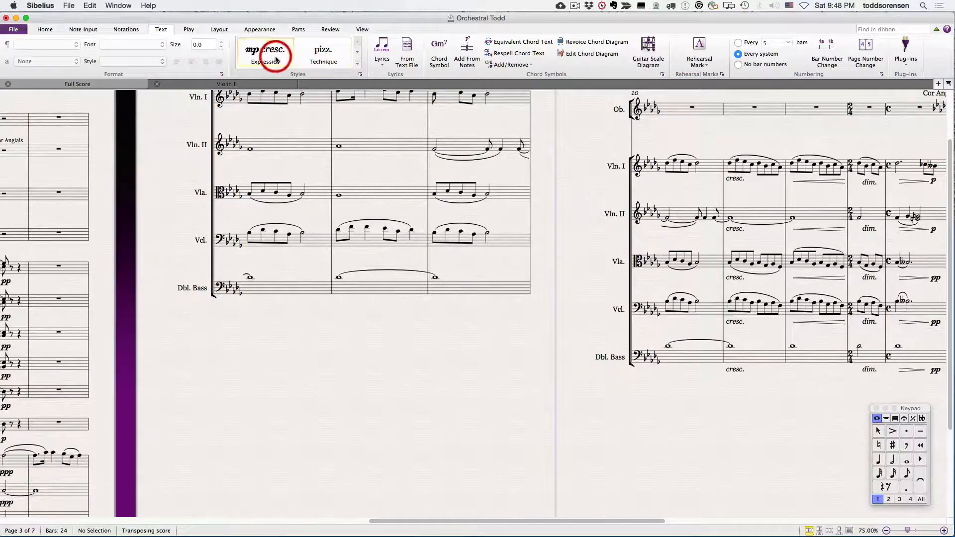
click(358, 65)
click(358, 64)
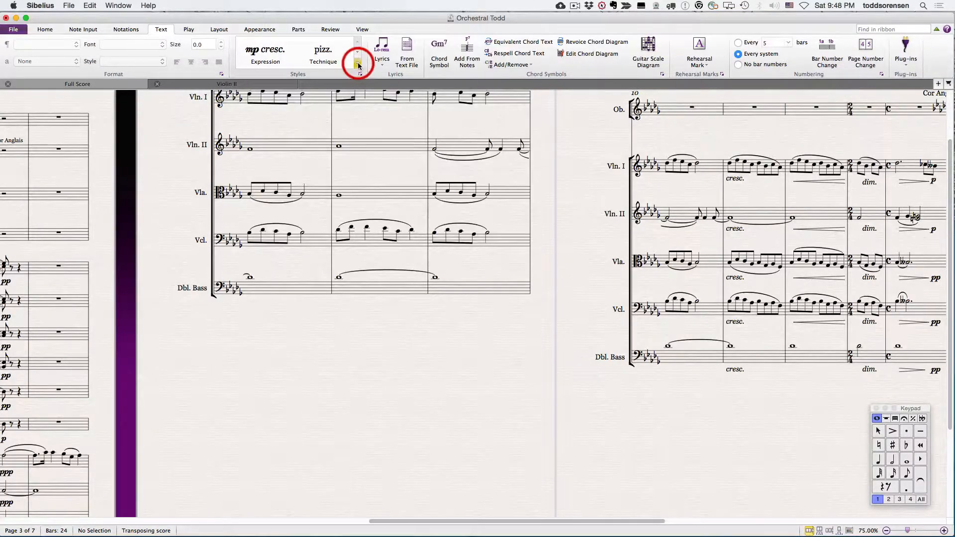
click(358, 65)
click(359, 65)
click(358, 64)
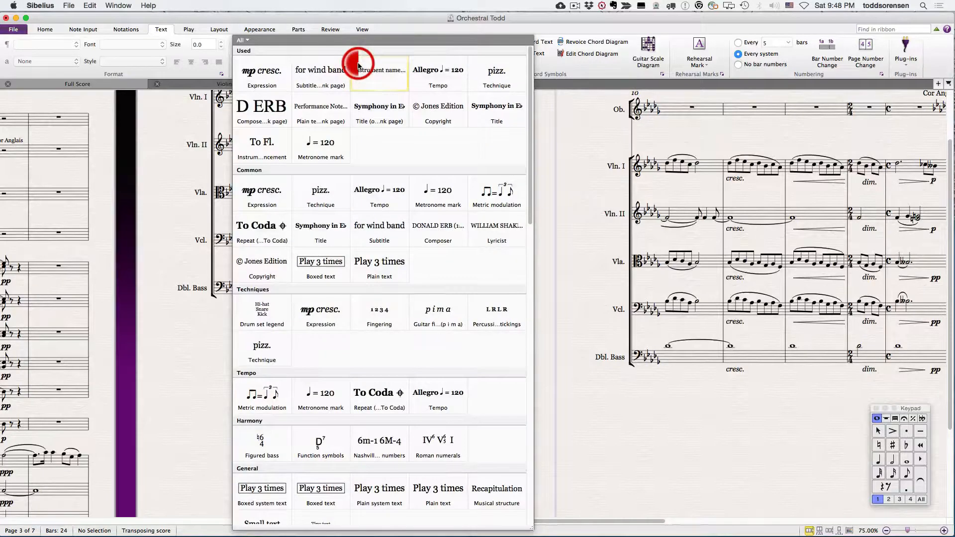
scroll(369, 362, down, 15)
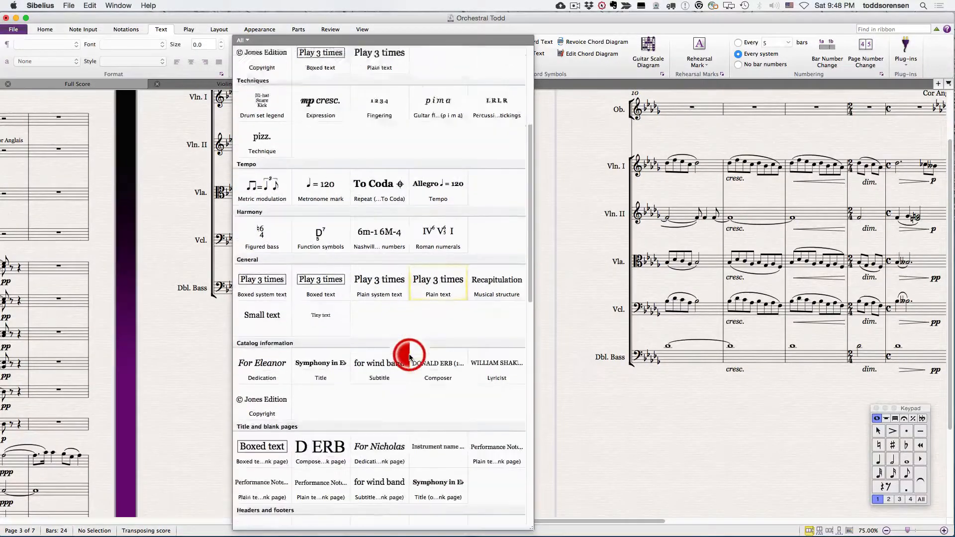
scroll(410, 356, down, 15)
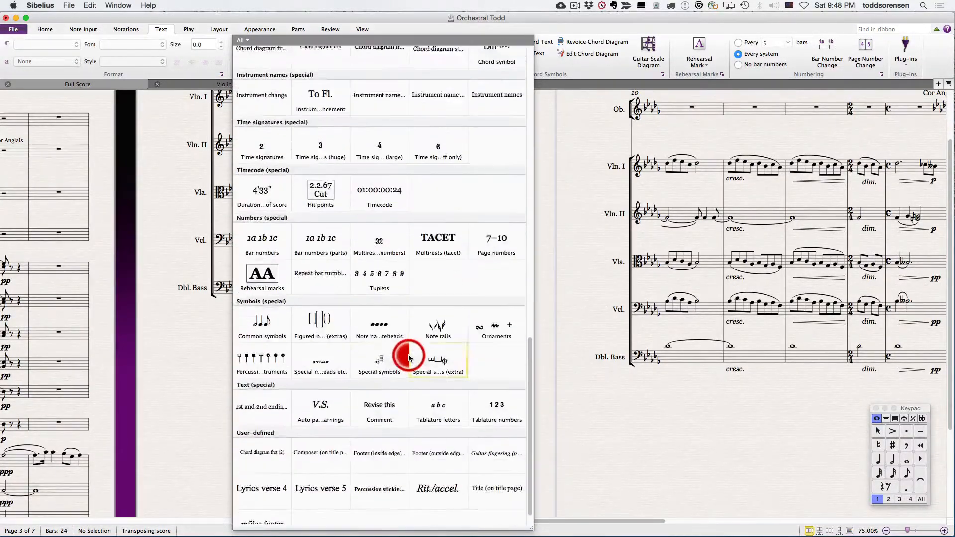
click(243, 41)
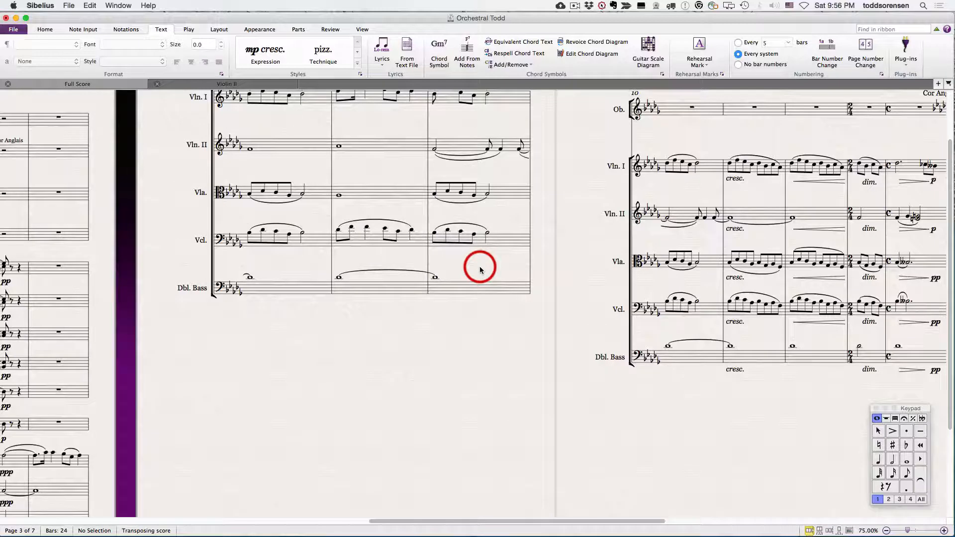
Step: Place an mf Expression marking under the viola's first note in bar 9 and delete it again
click(263, 56)
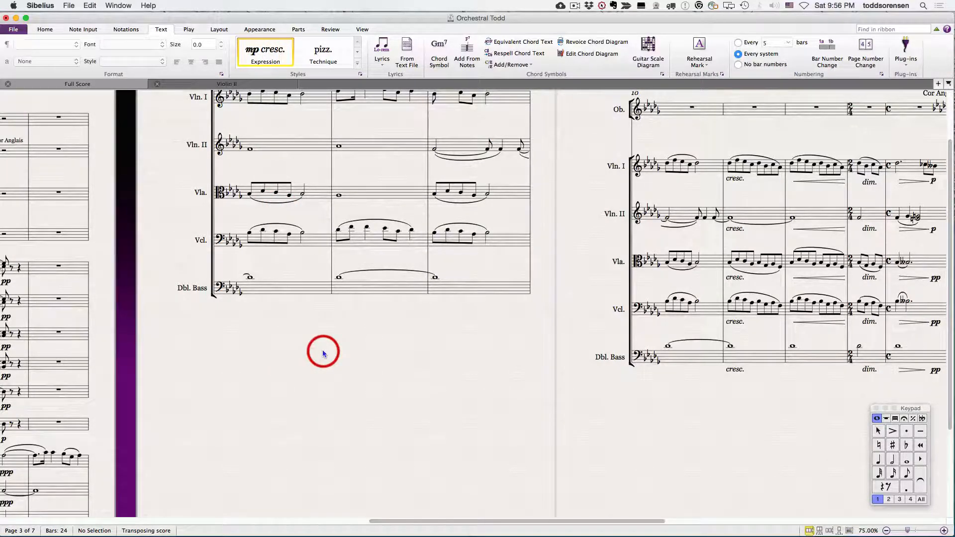
click(436, 236)
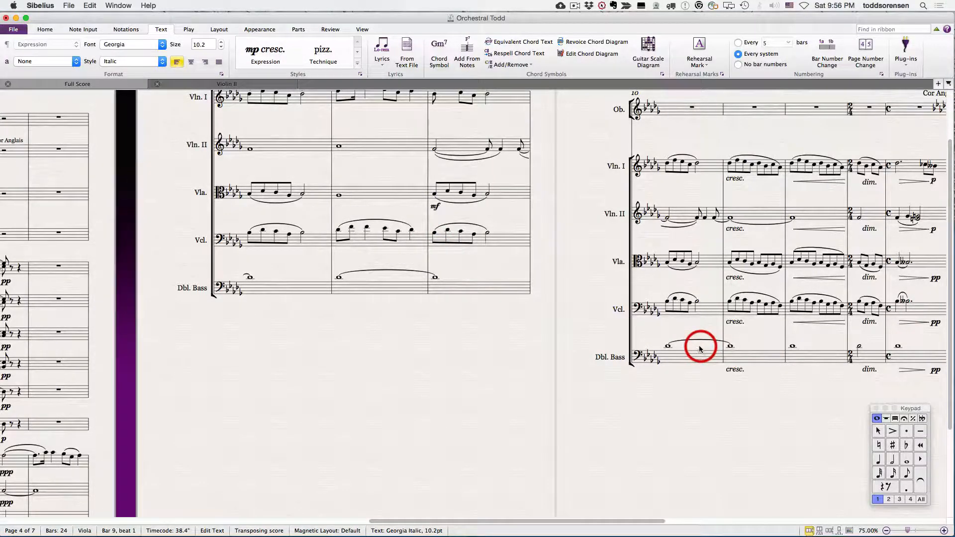
key(Escape)
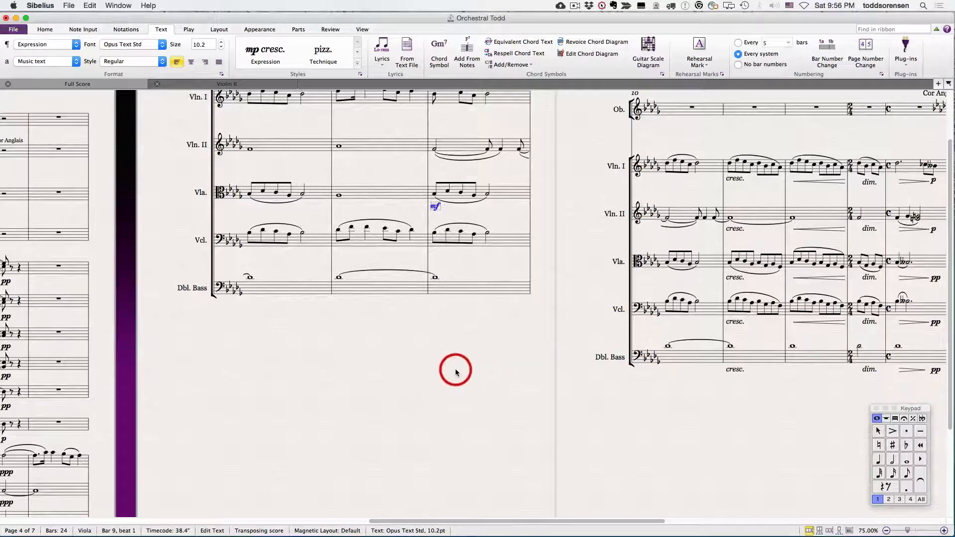
click(539, 244)
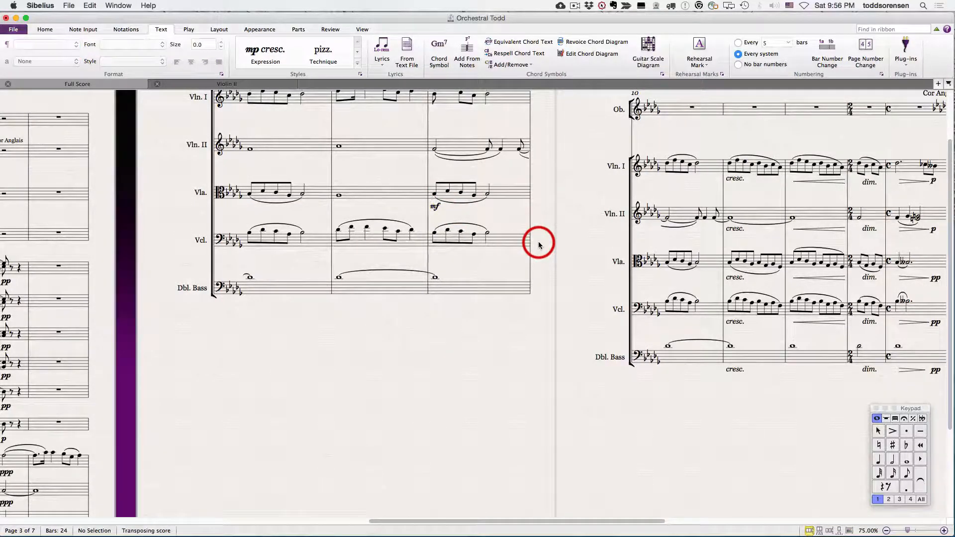
click(433, 207)
key(Delete)
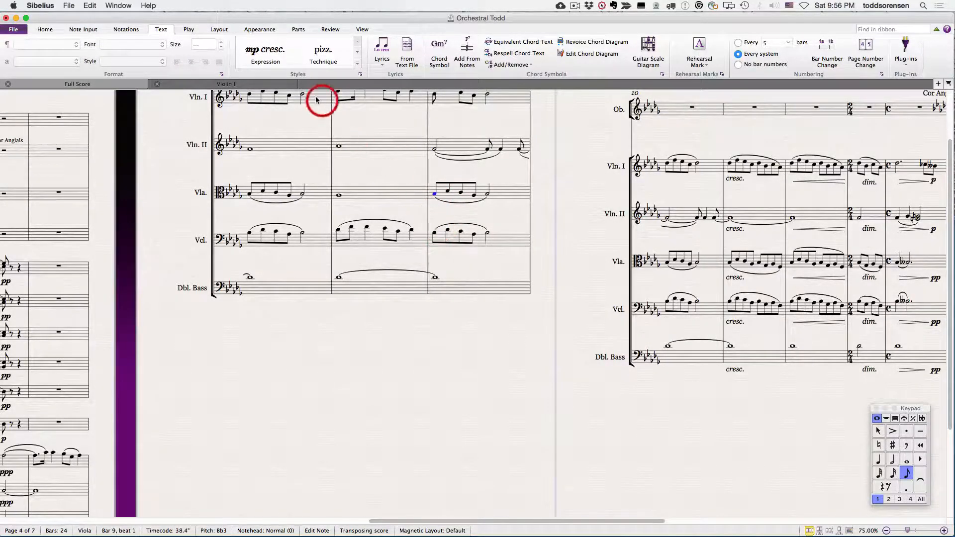
Step: Add mf as Expression text to the selected first viola note in bar 9
click(265, 51)
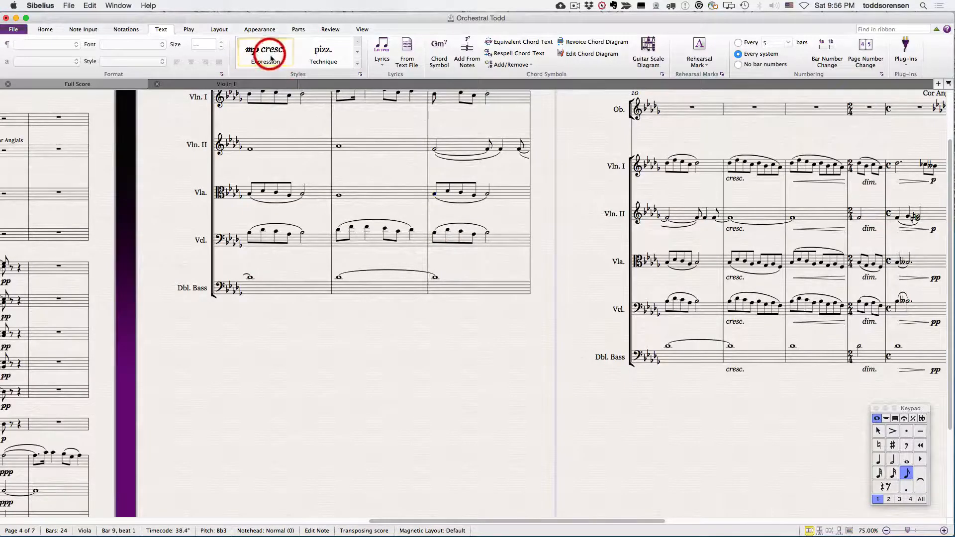
click(419, 374)
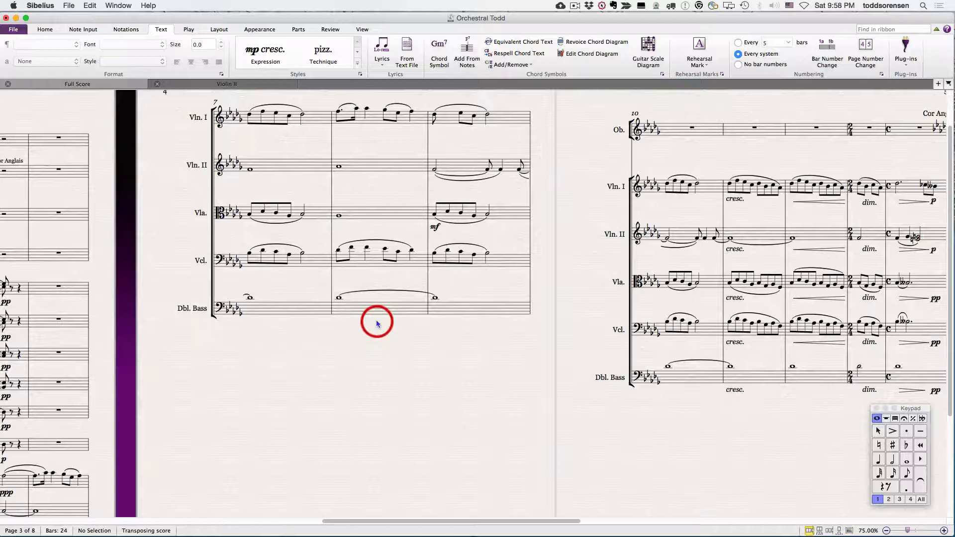
Step: Examine the preset words offered for new Tempo text above bar 10
click(664, 191)
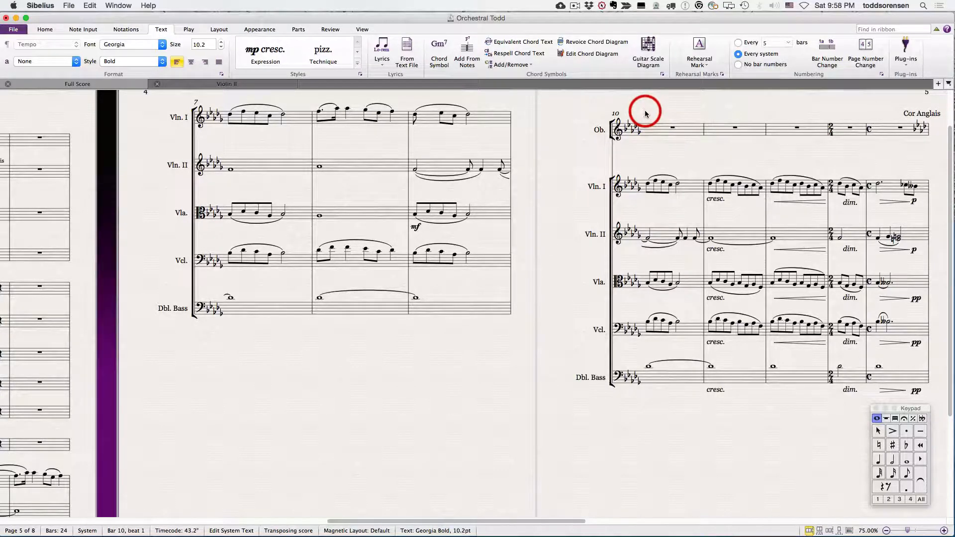
click(645, 114)
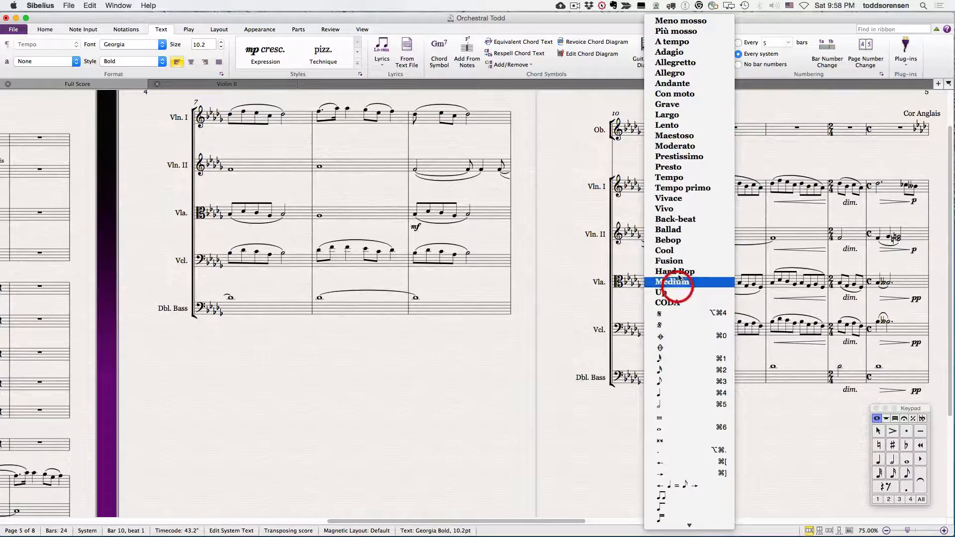
click(565, 219)
Step: Review the Tempo words list in the Word Menus preferences and close the preferences
click(14, 30)
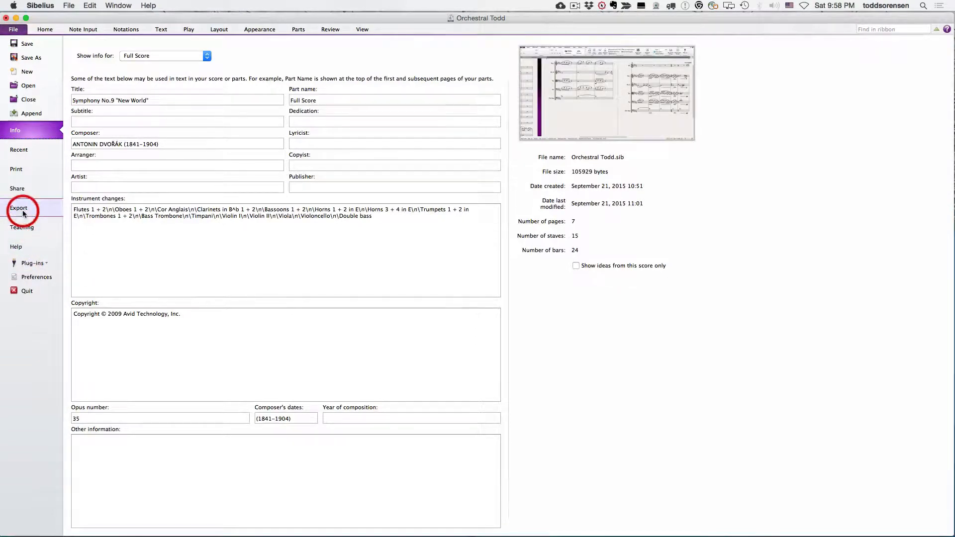
click(38, 277)
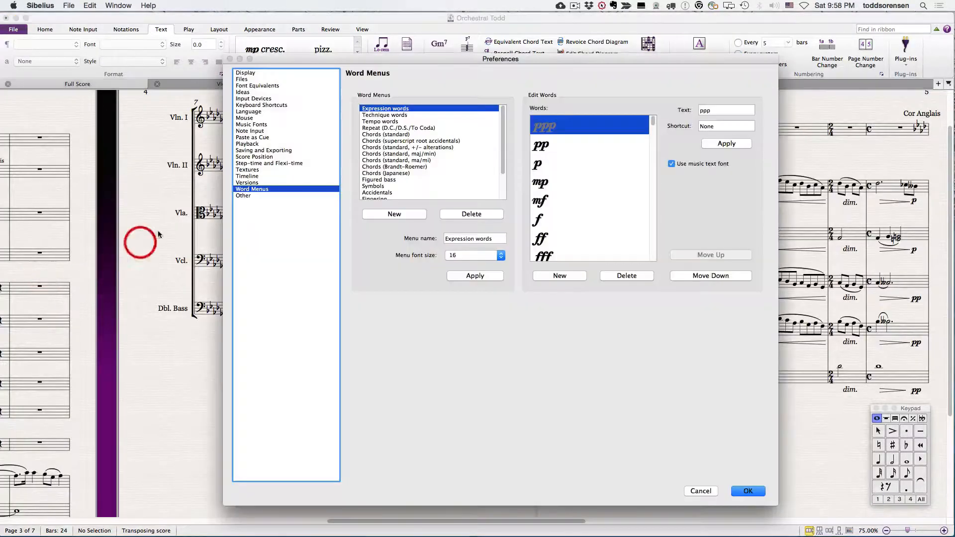
click(379, 122)
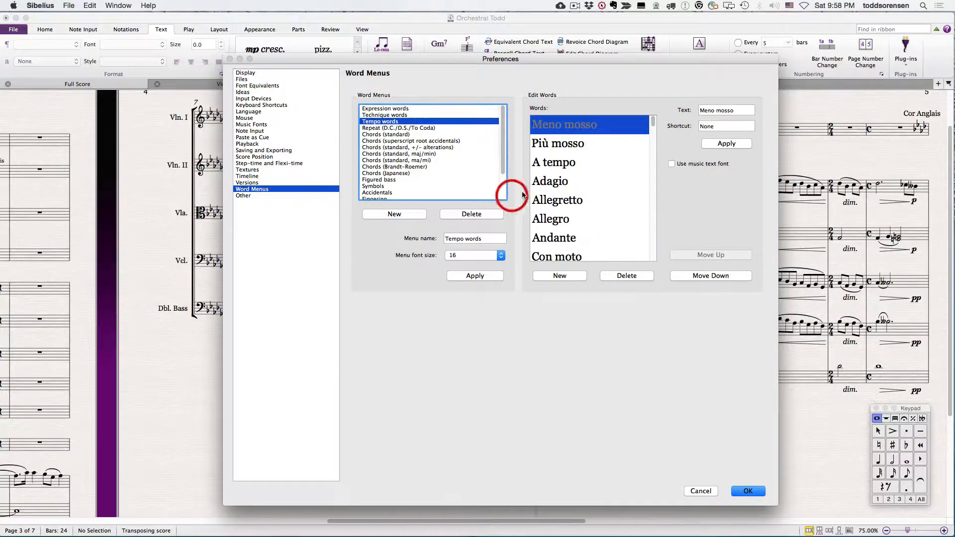
scroll(565, 182, down, 5)
scroll(566, 182, down, 10)
scroll(570, 179, up, 8)
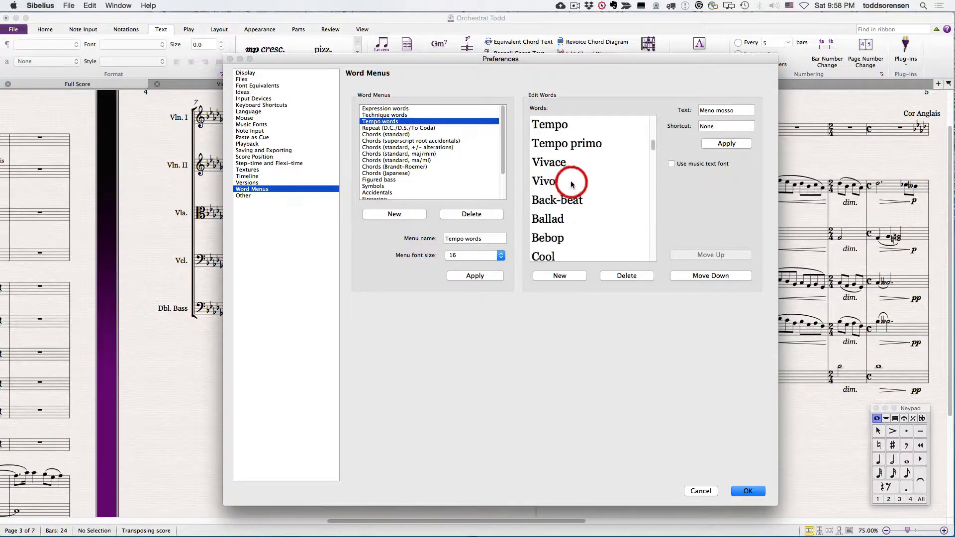
click(716, 492)
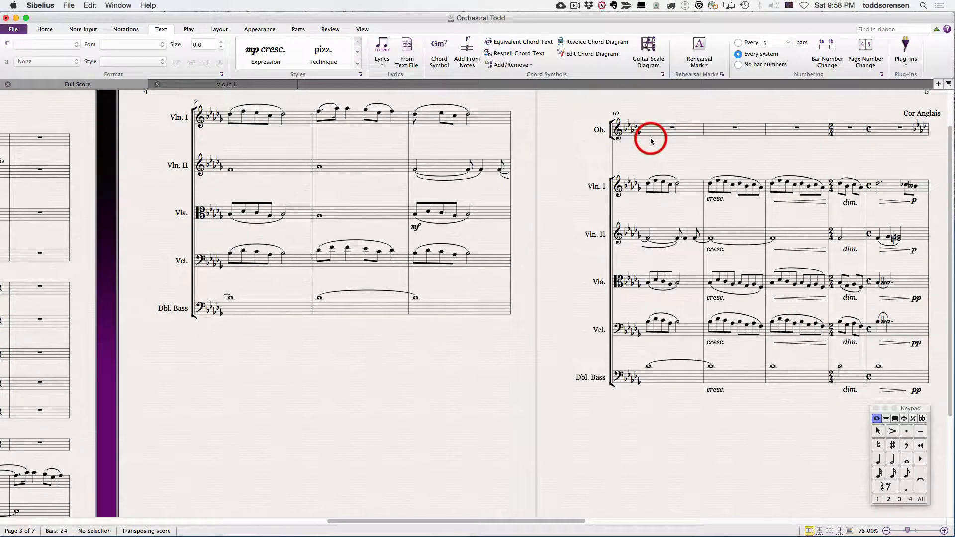
Step: Add adagio as Tempo text in bold italic above the oboe staff in bar 10 and delete it again
click(647, 135)
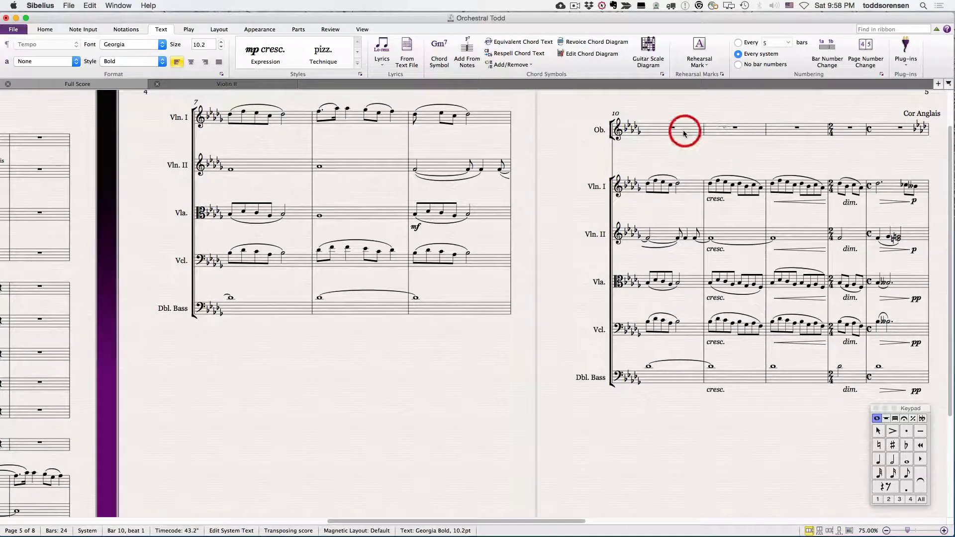
right_click(647, 114)
mouse_move(672, 518)
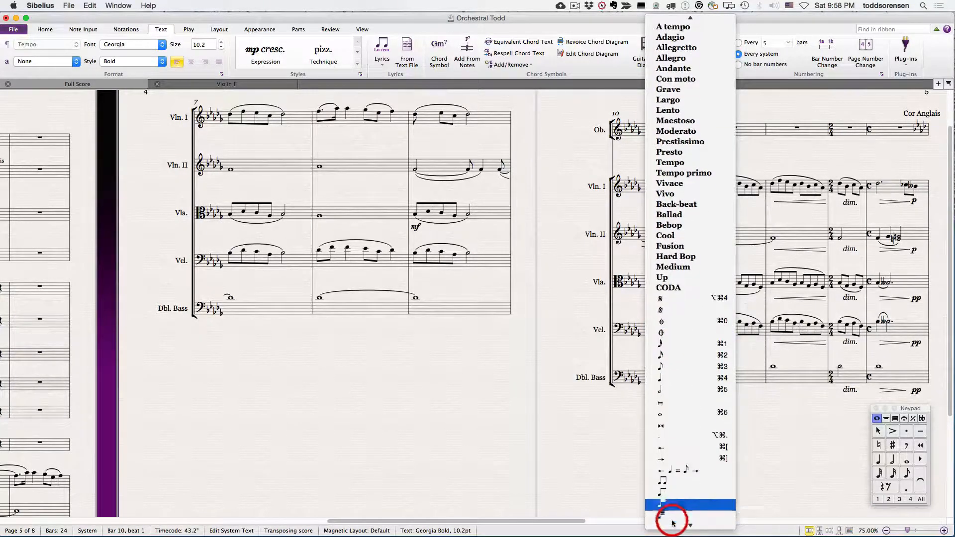
scroll(671, 520, up, 5)
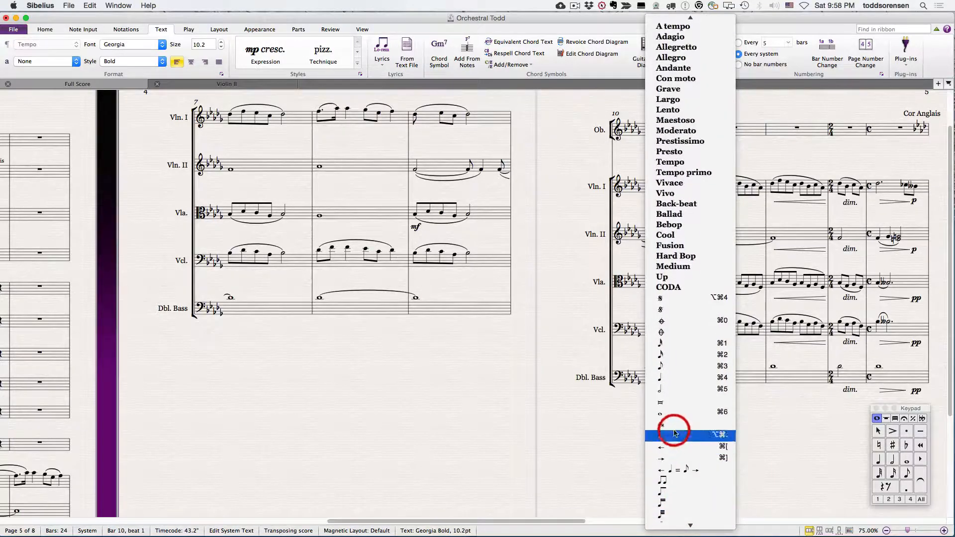
click(783, 103)
text(ad)
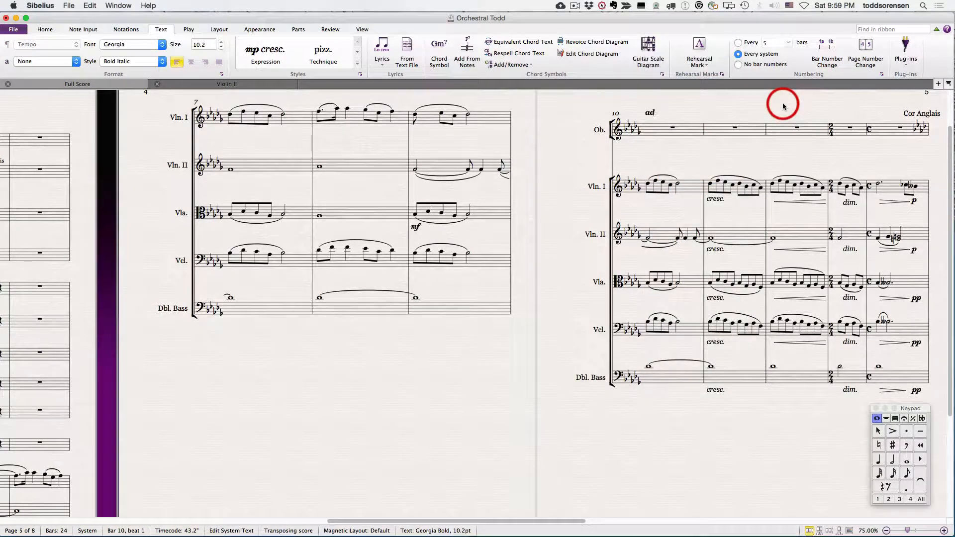
text(agio)
click(760, 106)
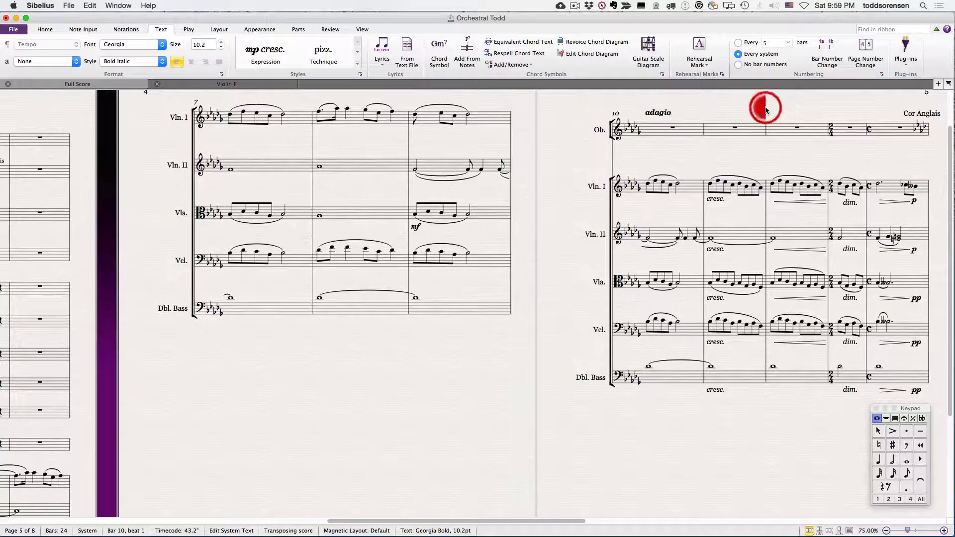
double_click(663, 112)
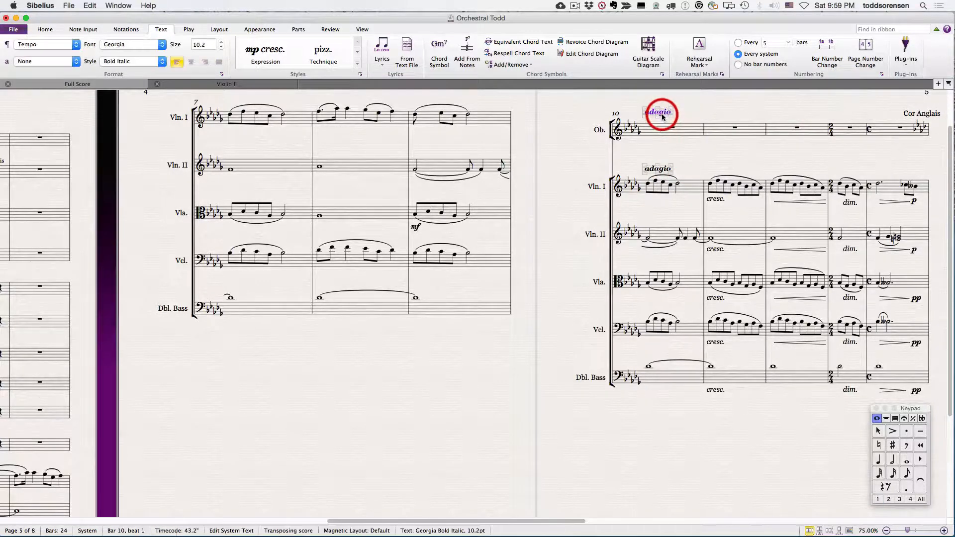
key(Delete)
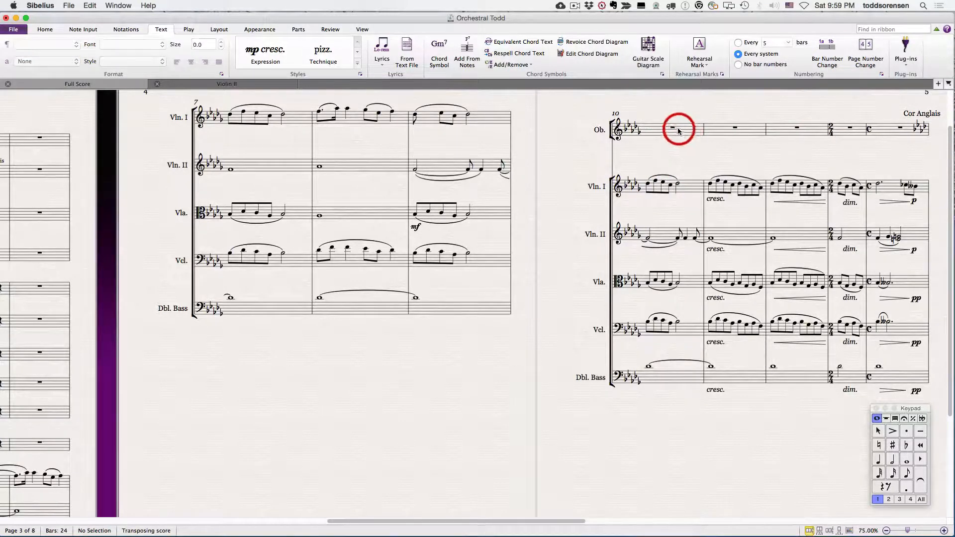
Step: Start new Tempo text at the beginning of bar 10 and examine its preset words
click(649, 128)
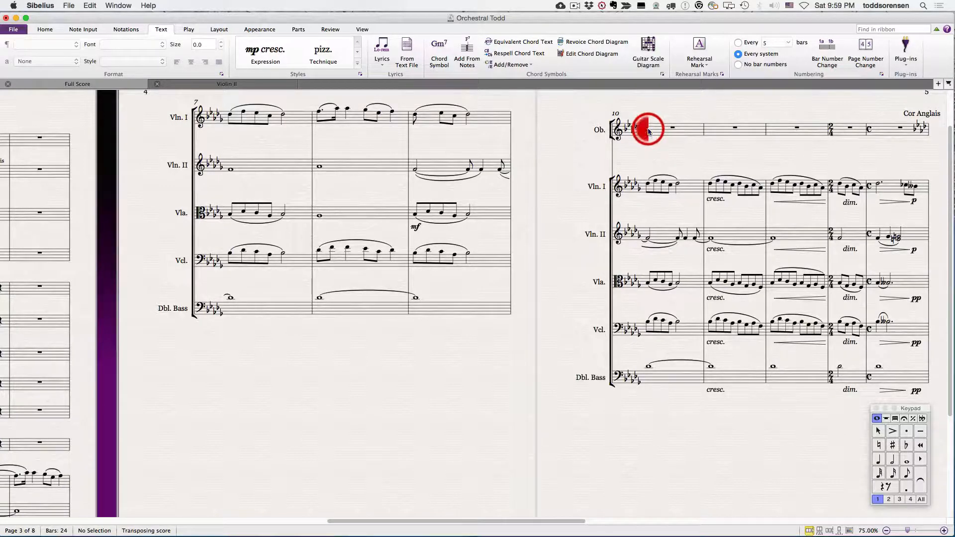
key(ctrl+alt+t)
right_click(650, 115)
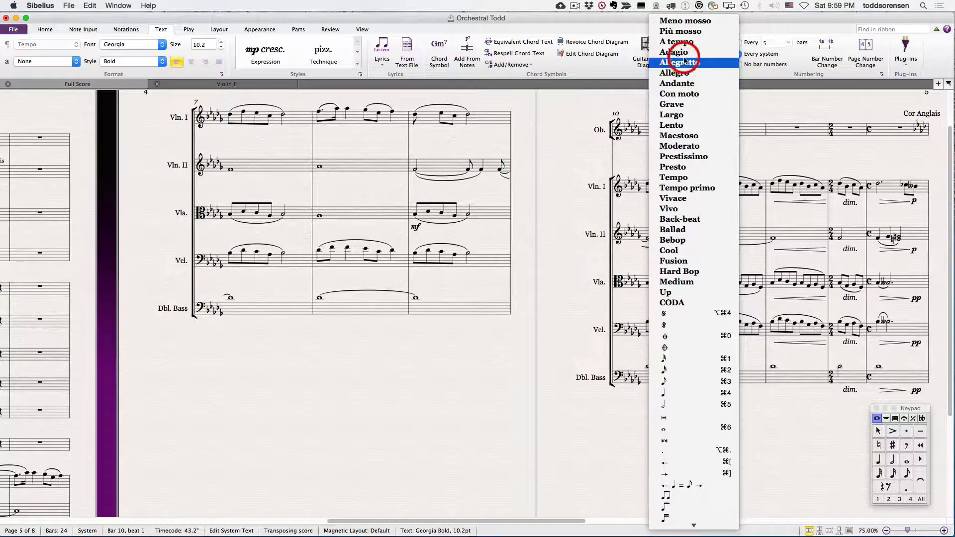
click(570, 130)
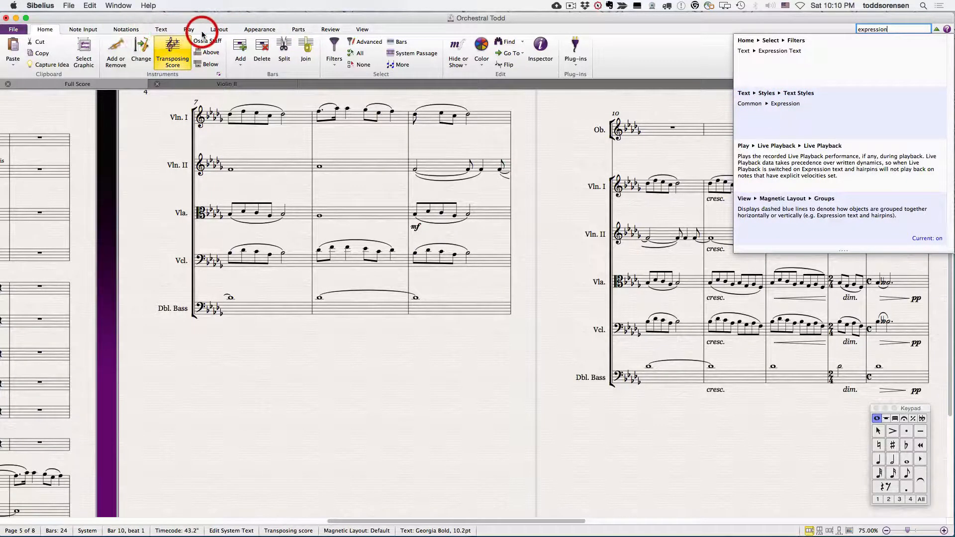
Step: Review the gallery of text styles, including the Common group's Expression style, and leave the empty Tempo text
click(160, 29)
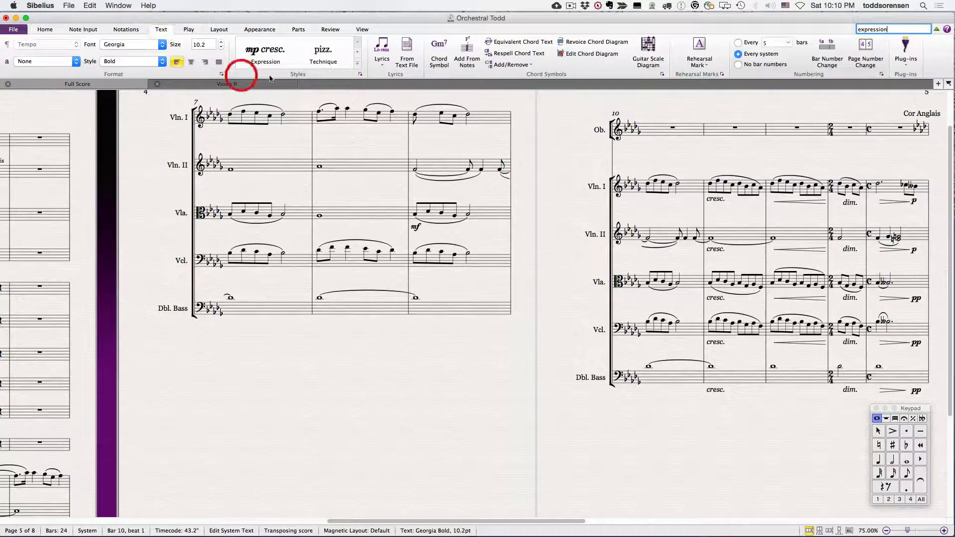
click(357, 63)
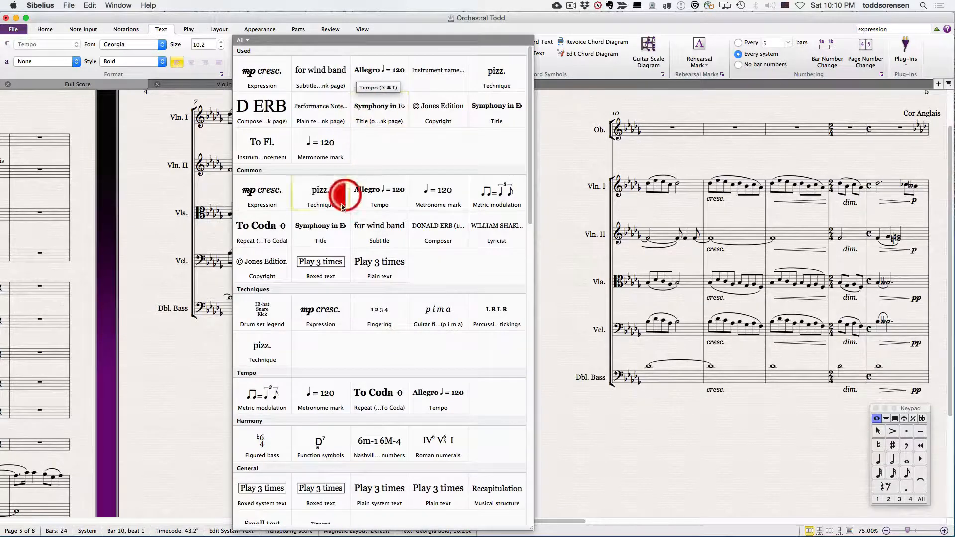
click(258, 198)
click(346, 361)
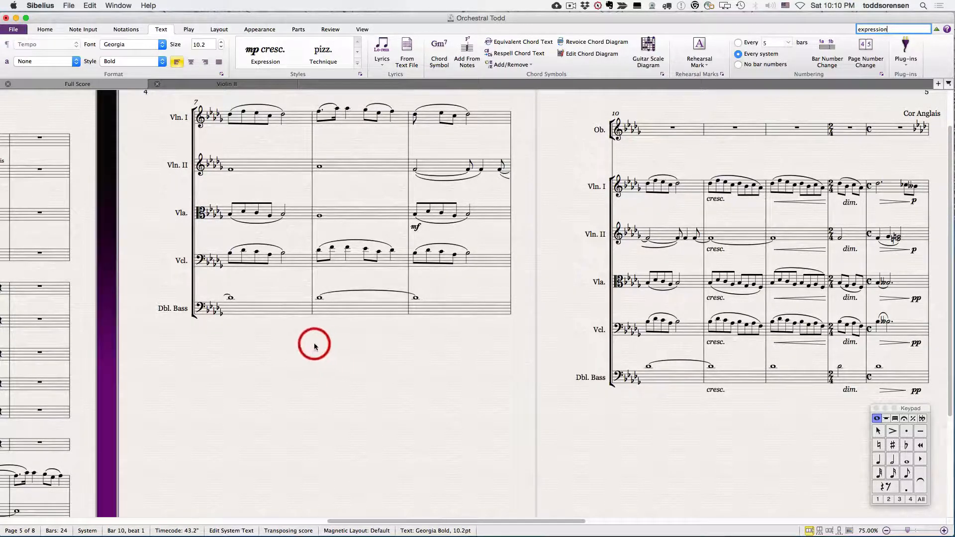
click(230, 311)
key(Escape)
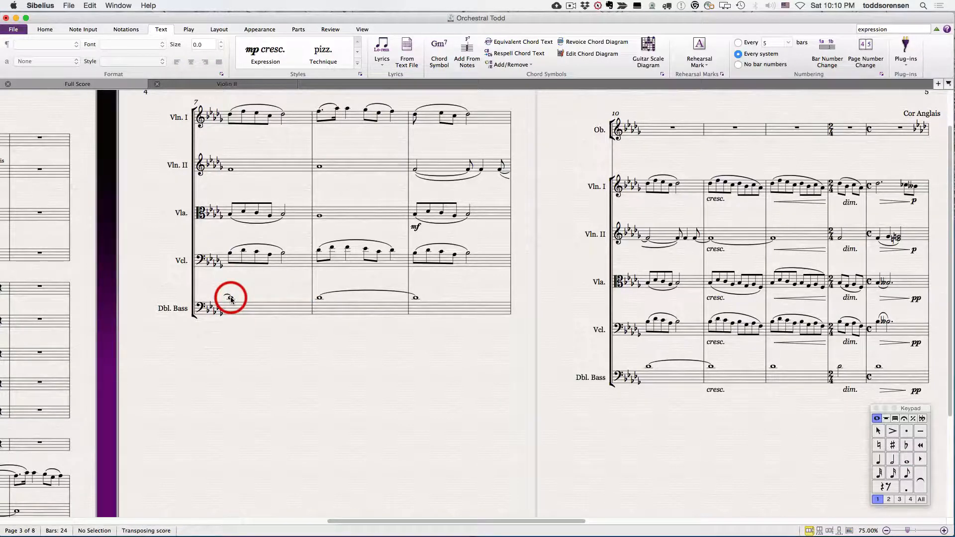
Step: Add mf as Expression text under the double bass's first note in bar 7
click(230, 298)
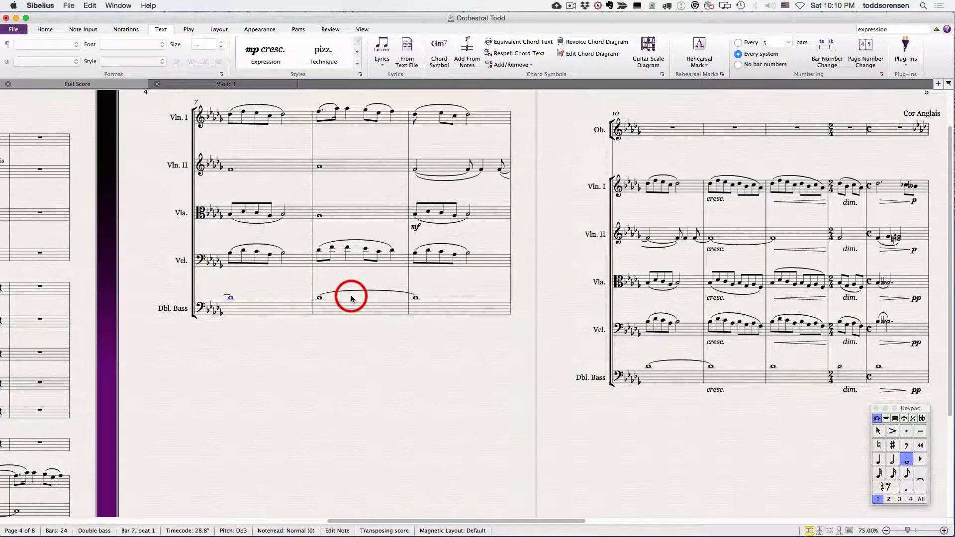
key(super+e)
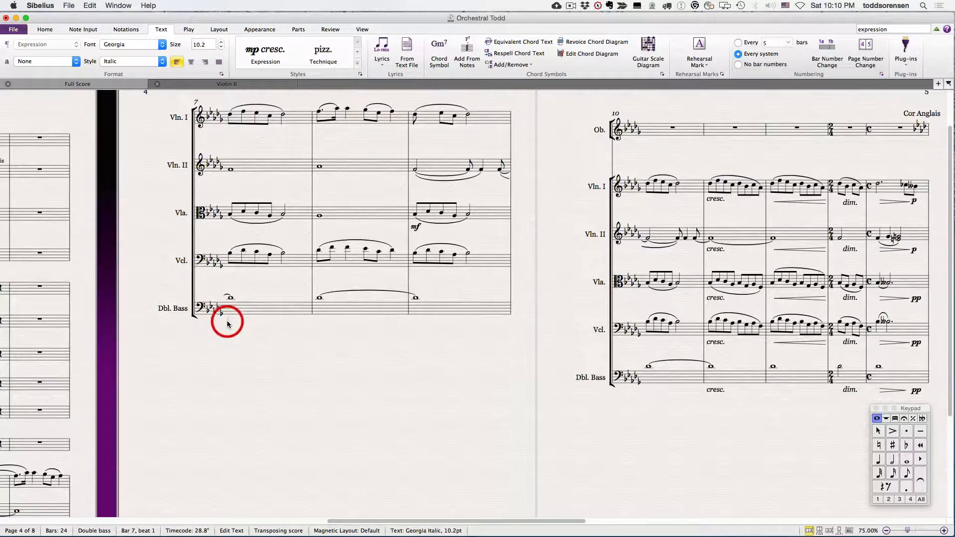
right_click(228, 324)
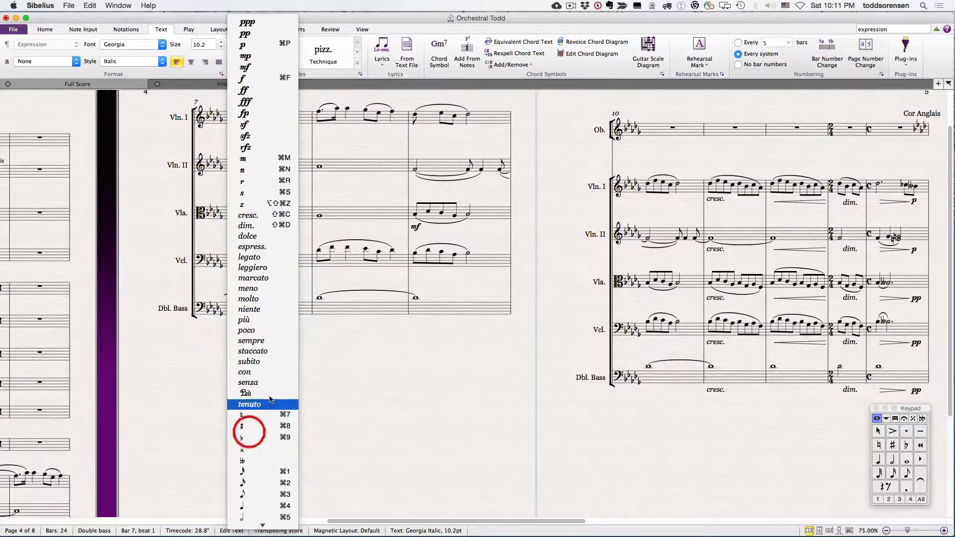
click(391, 373)
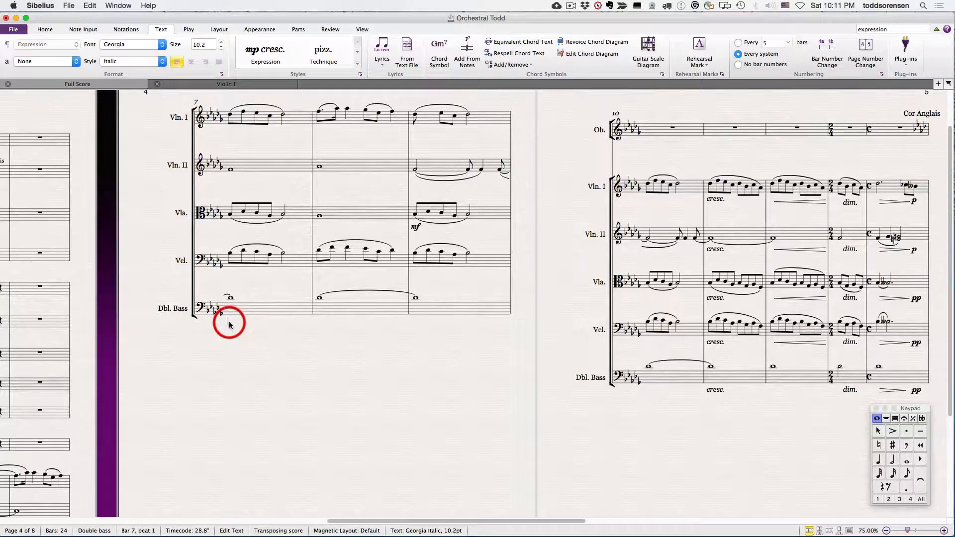
click(220, 367)
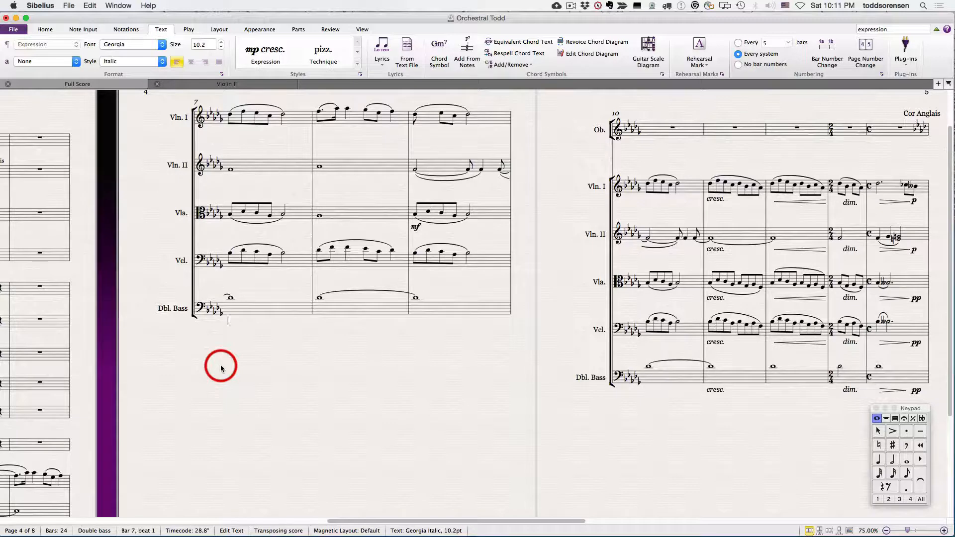
key(super+m)
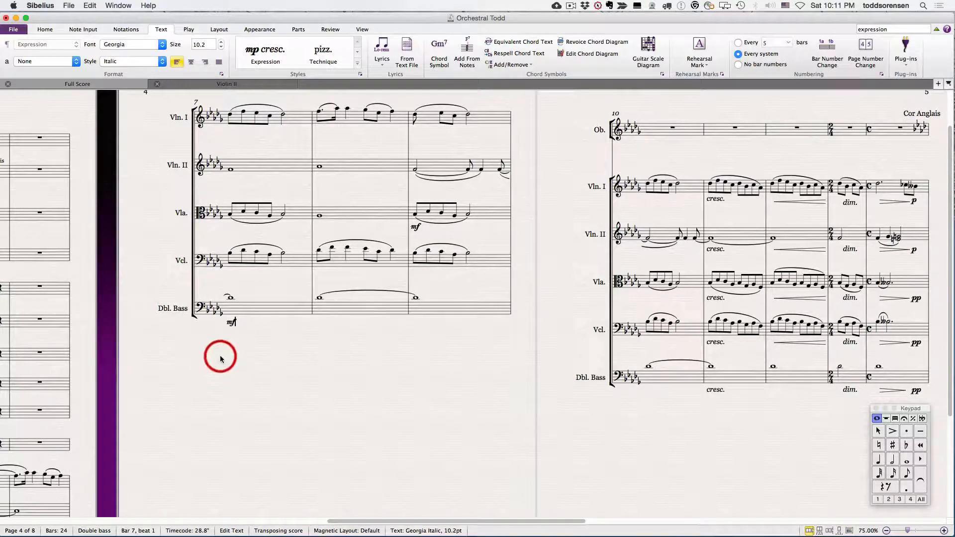
click(221, 360)
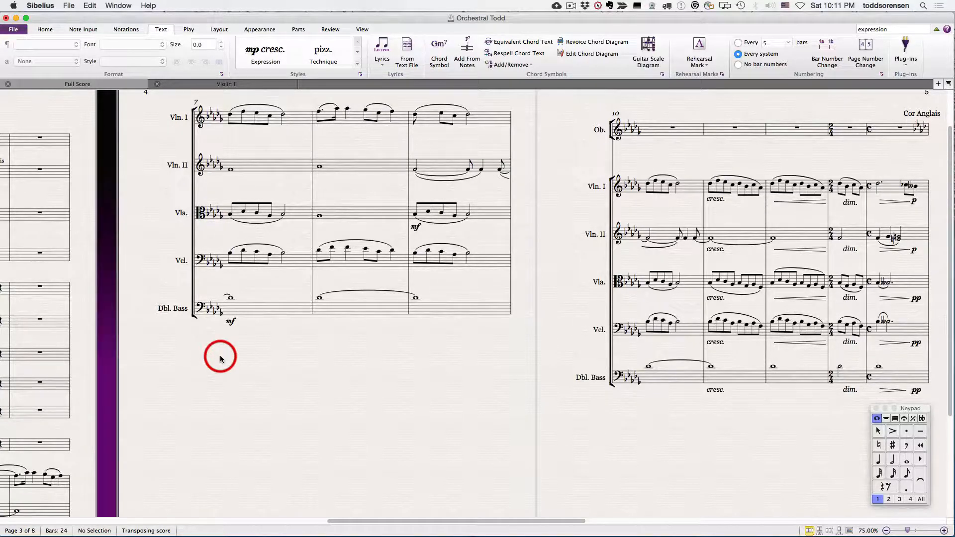
Step: Move the double bass's mf in bar 7 down and to the right, and reset it to its default position
scroll(550, 211, down, 3)
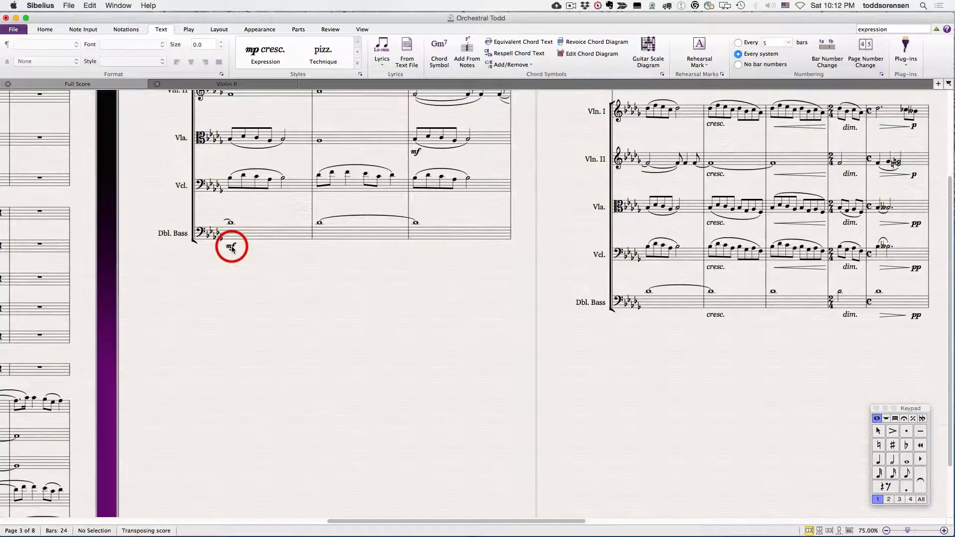
click(218, 29)
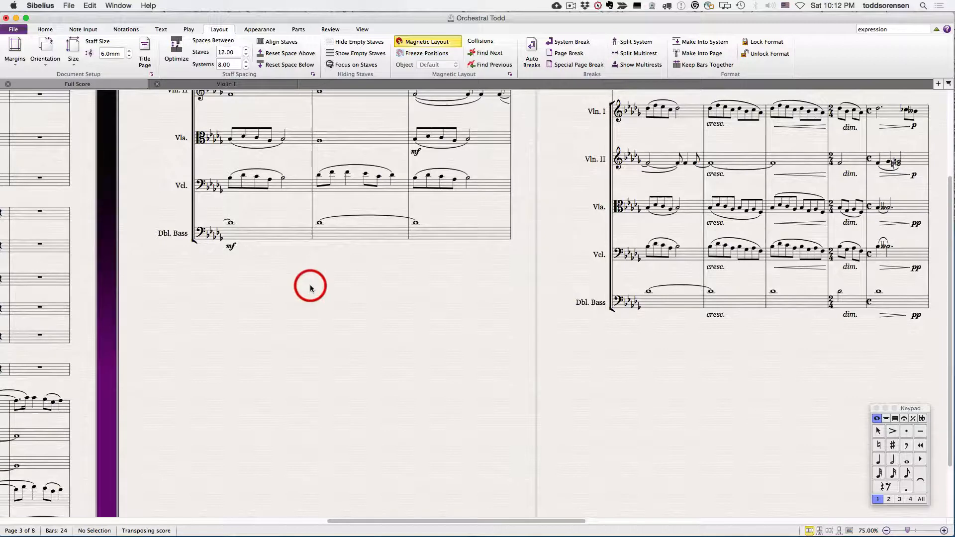
click(230, 248)
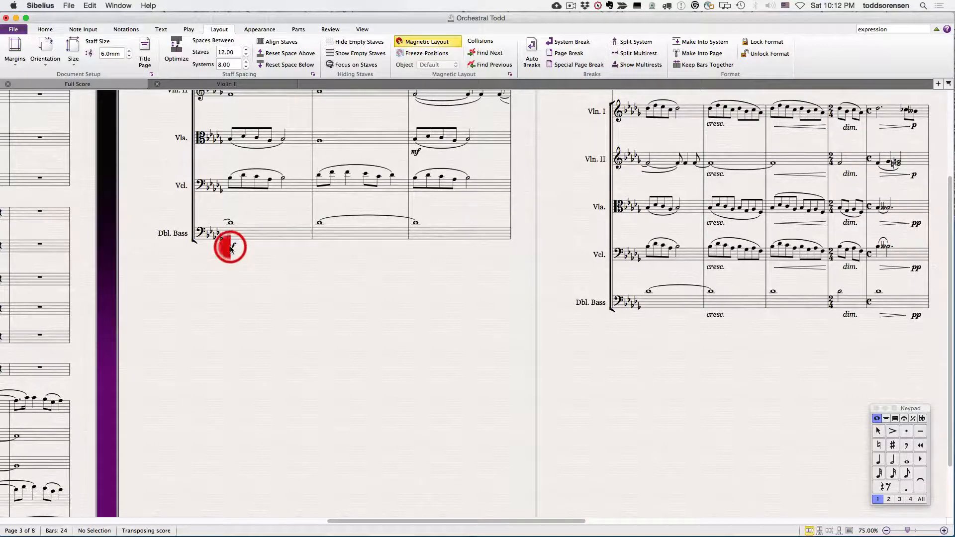
drag(230, 247, 261, 274)
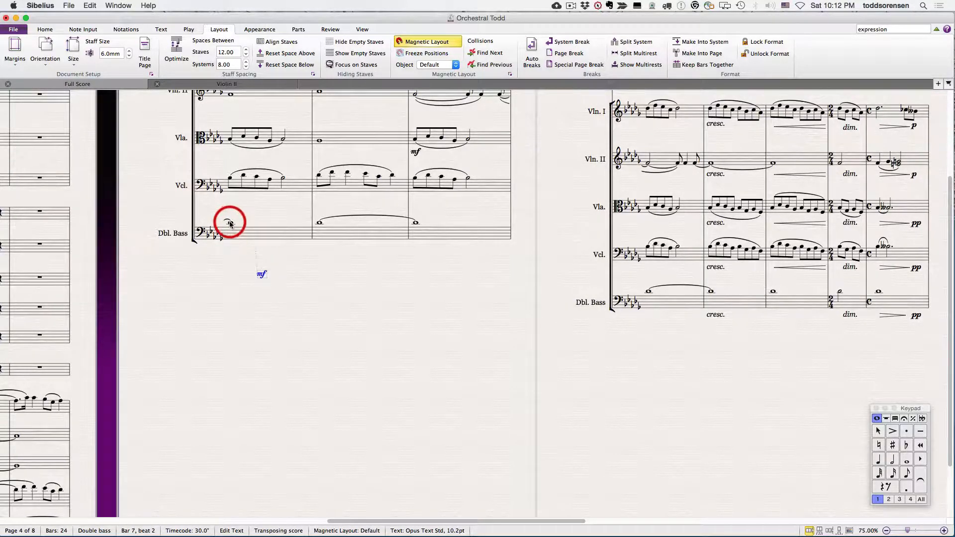
key(super+shift+p)
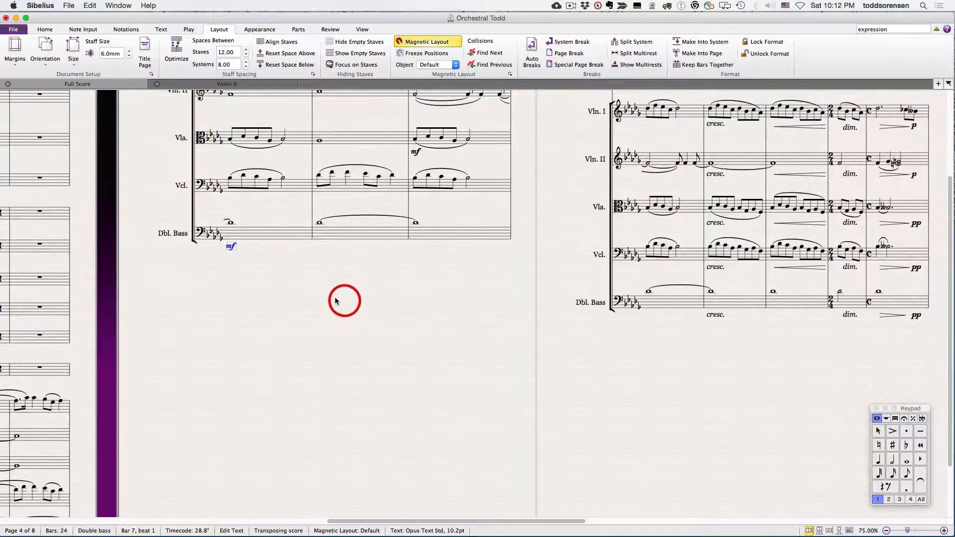
click(244, 283)
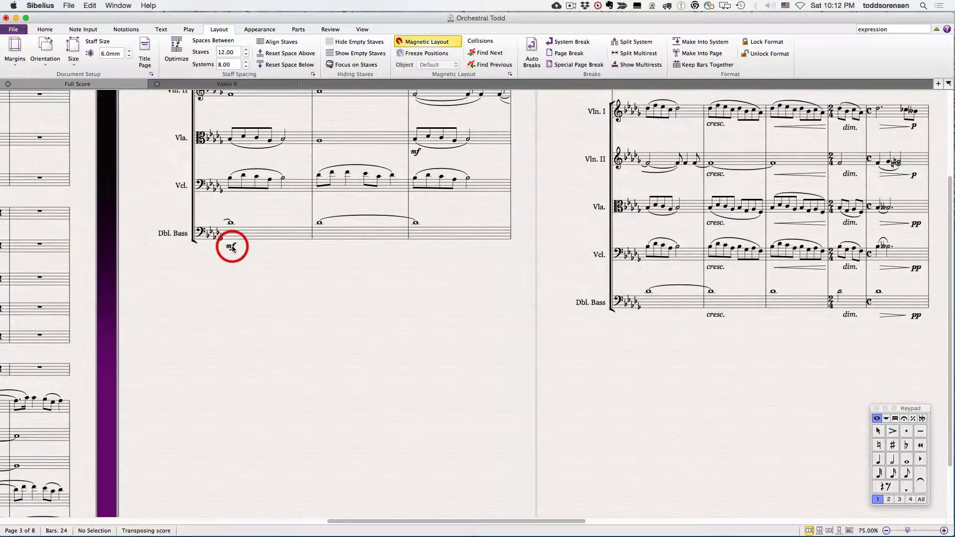
Step: Nudge the double bass's mf in bar 7 slightly down and to the right in small increments
click(232, 247)
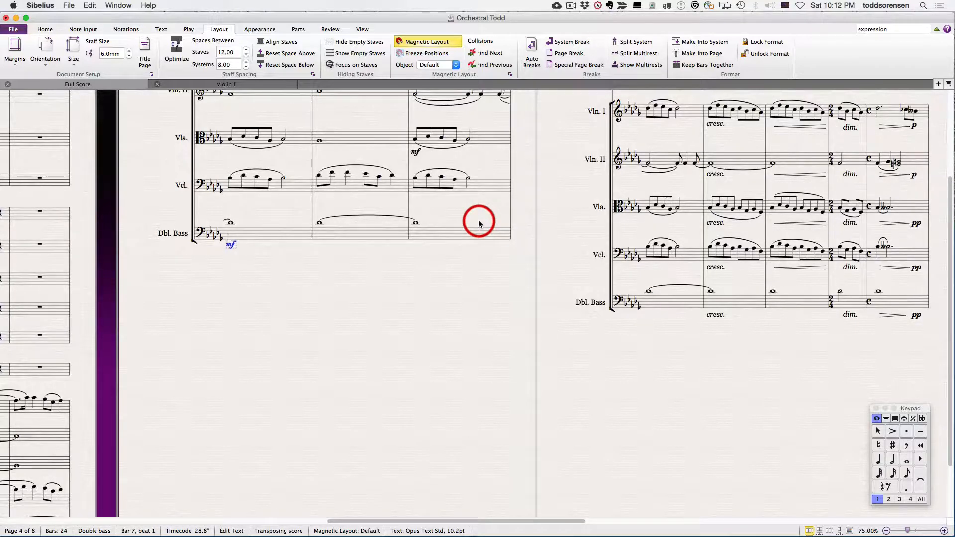
key(Down)
key(Down)
key(Right)
key(Right)
key(Left)
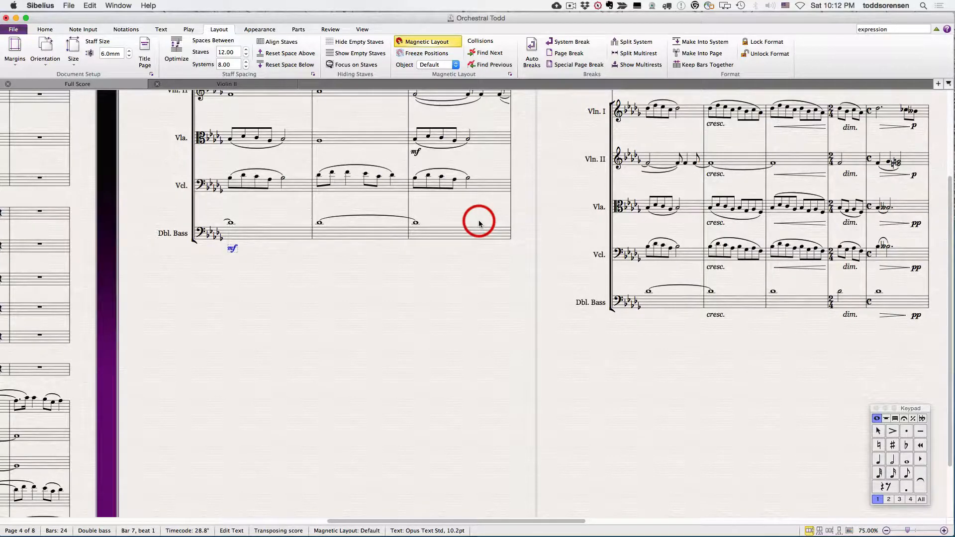
click(312, 275)
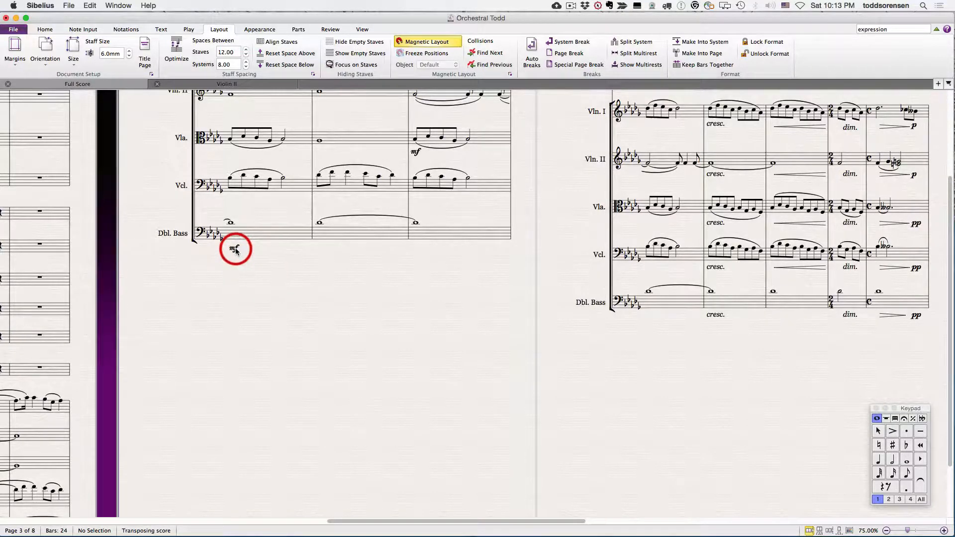
Step: Clear the double bass's mf text in bar 7, review the Expression words, and leave the empty text
mouse_move(236, 250)
mouse_down()
mouse_move(277, 387)
mouse_move(237, 255)
mouse_up()
click(412, 353)
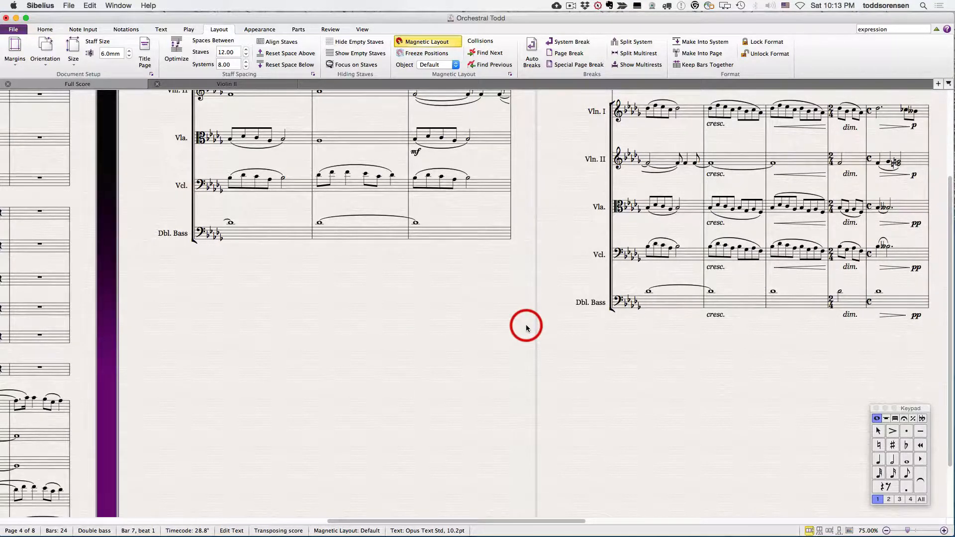
text(m)
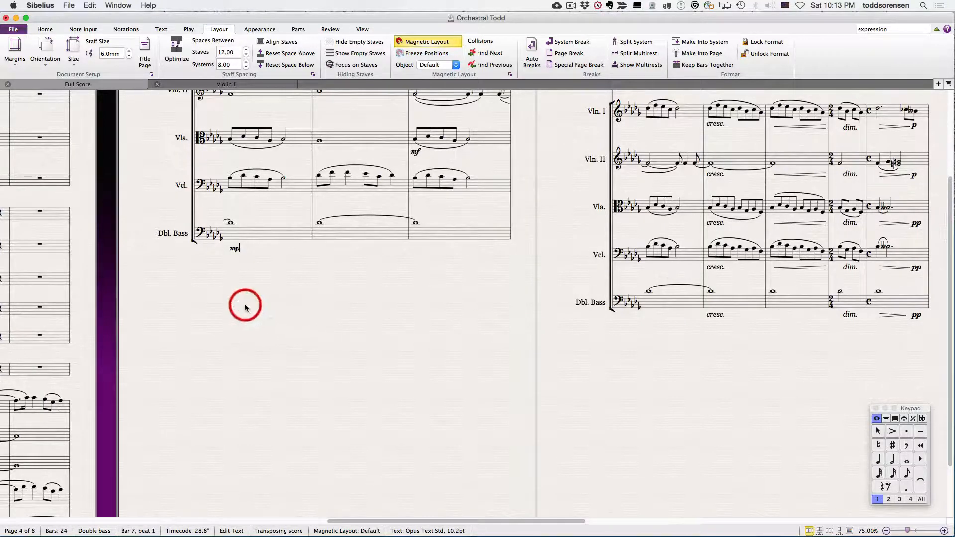
right_click(231, 248)
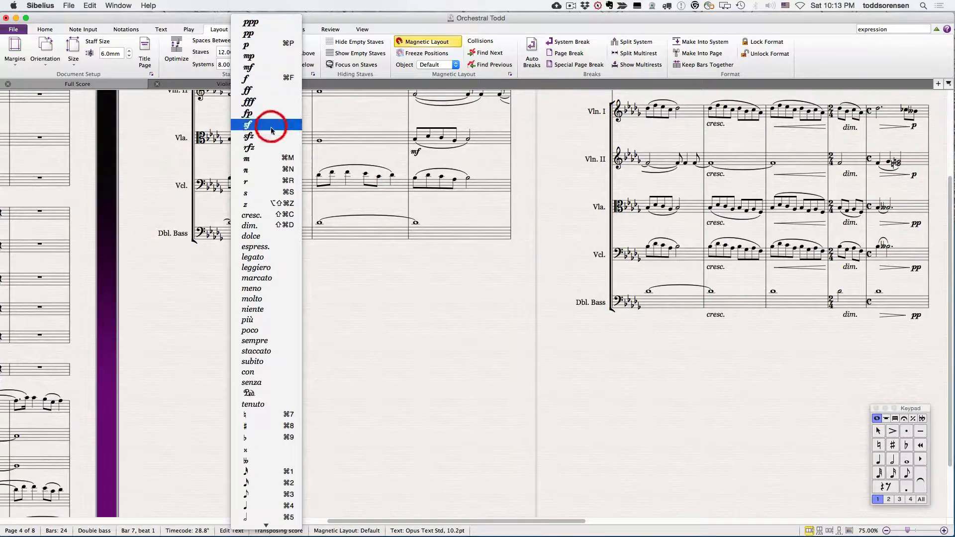
click(376, 294)
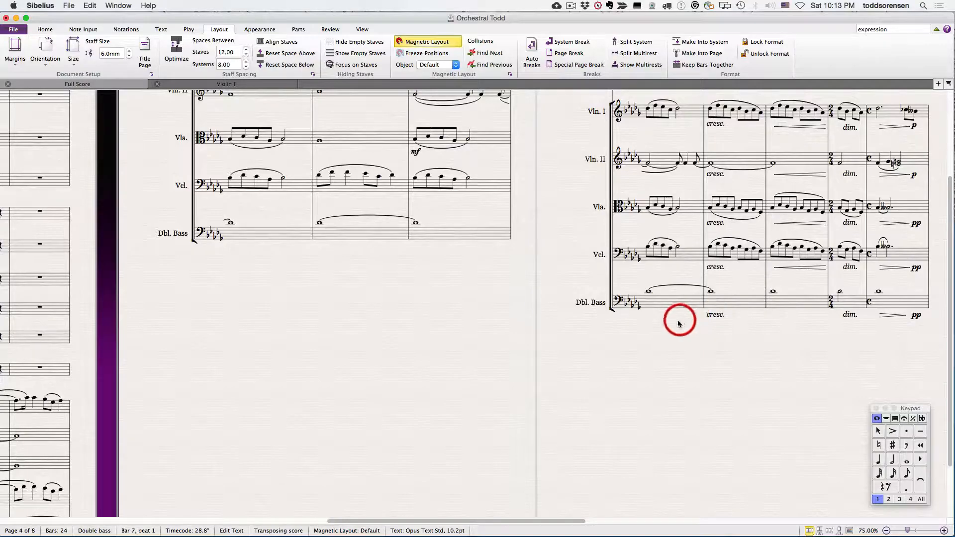
key(Escape)
scroll(668, 327, up, 5)
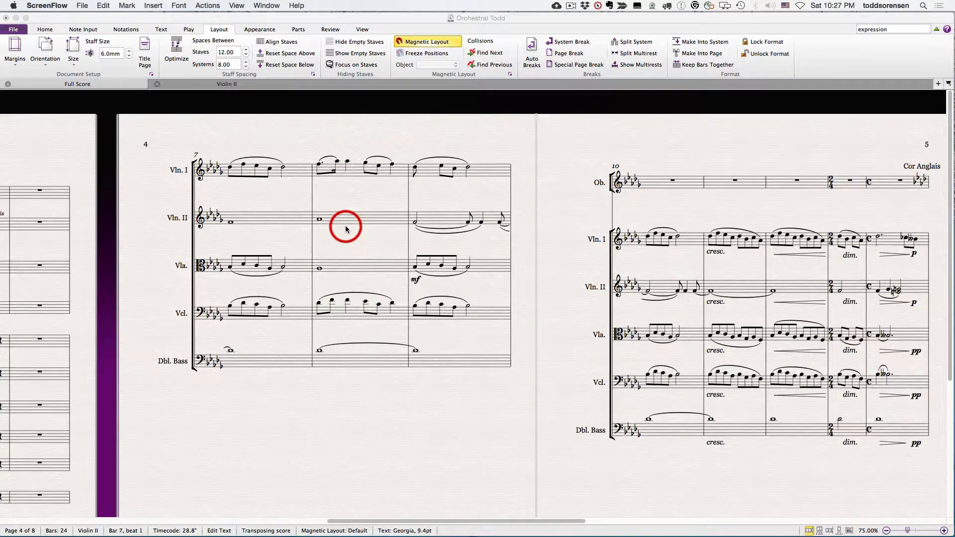
Step: Try adding arco as Technique text above Violin I's first note in bar 7, and undo the addition
click(522, 176)
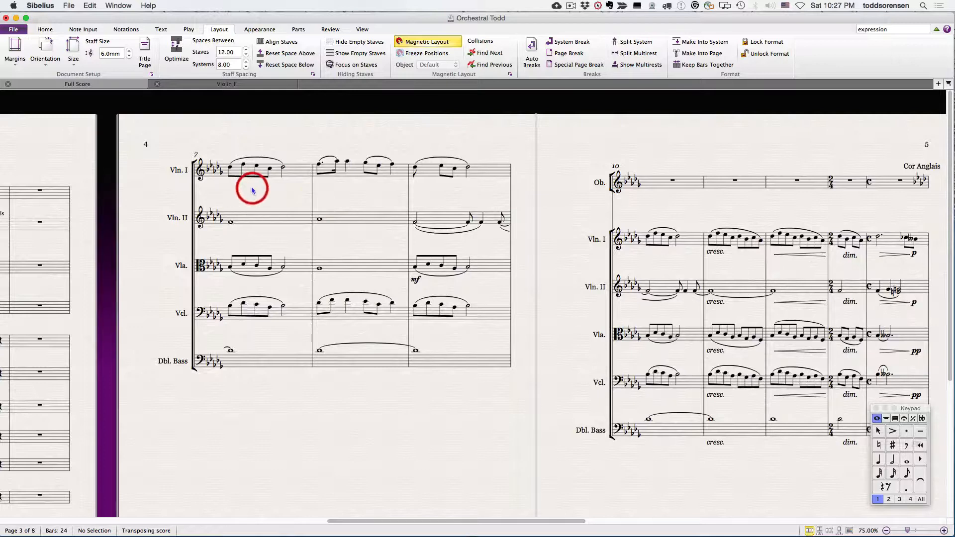
click(223, 164)
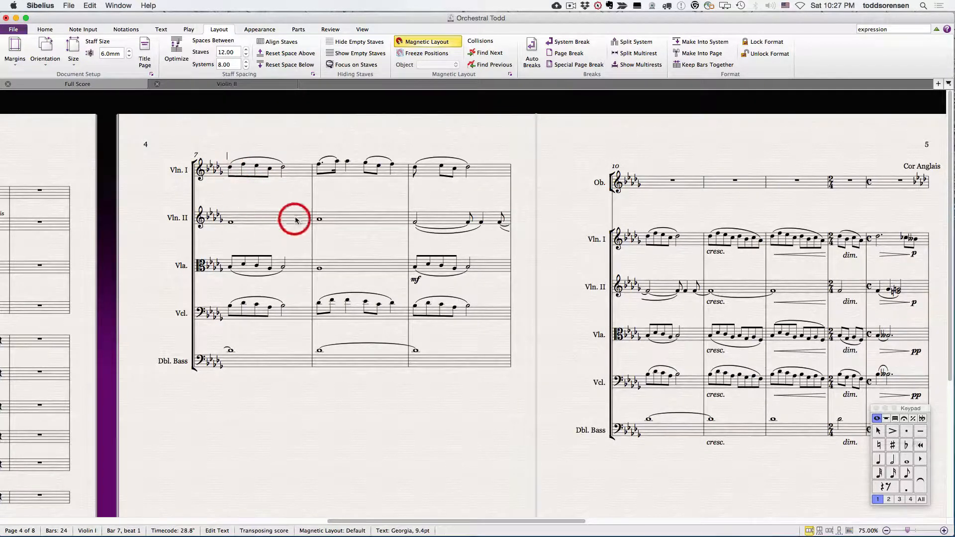
right_click(227, 159)
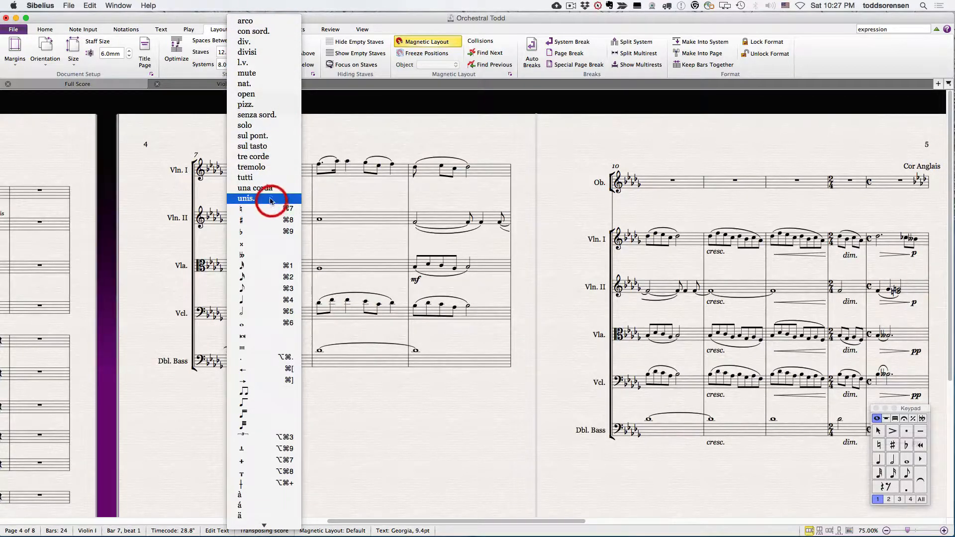
click(387, 129)
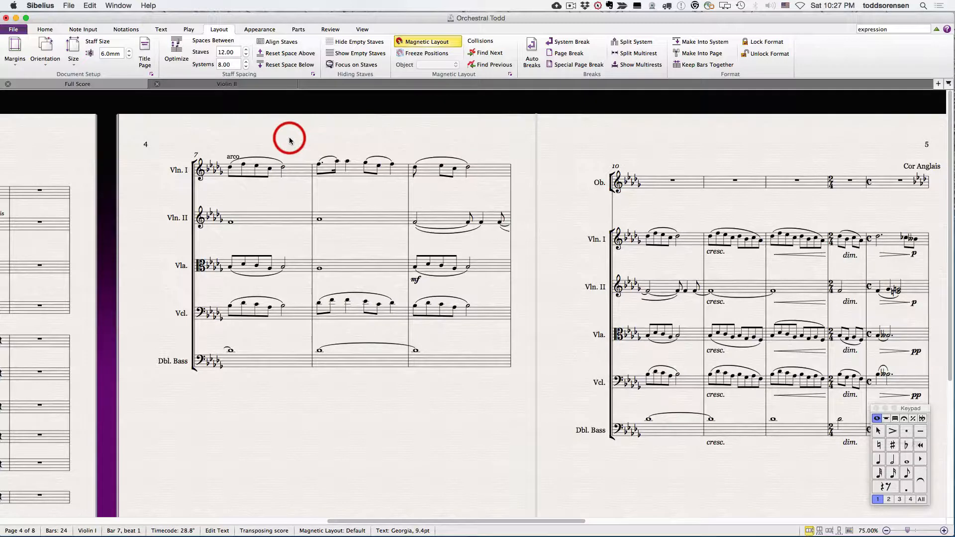
key(super+z)
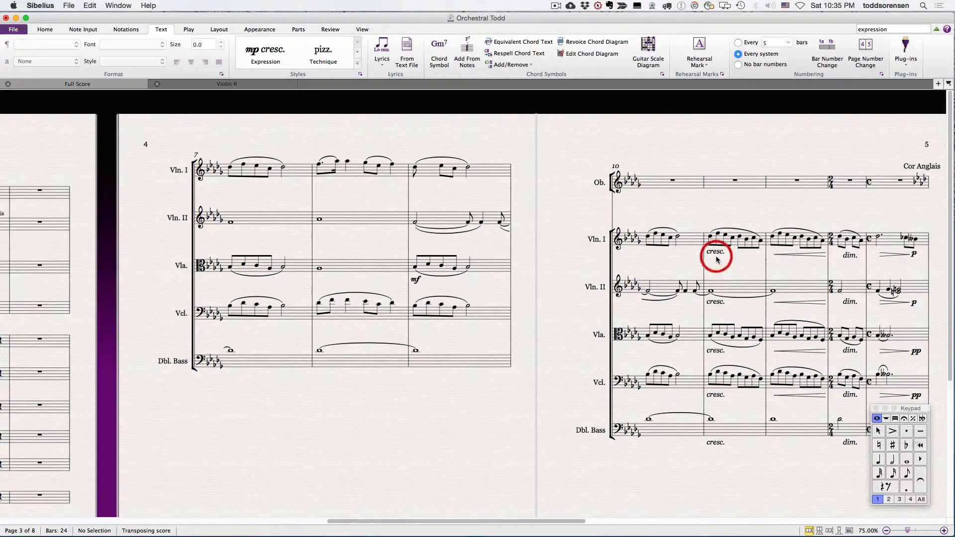
Step: Enlarge only the double bass's cresc. text in bar 11 to 24.1 pt, and deselect it
double_click(714, 442)
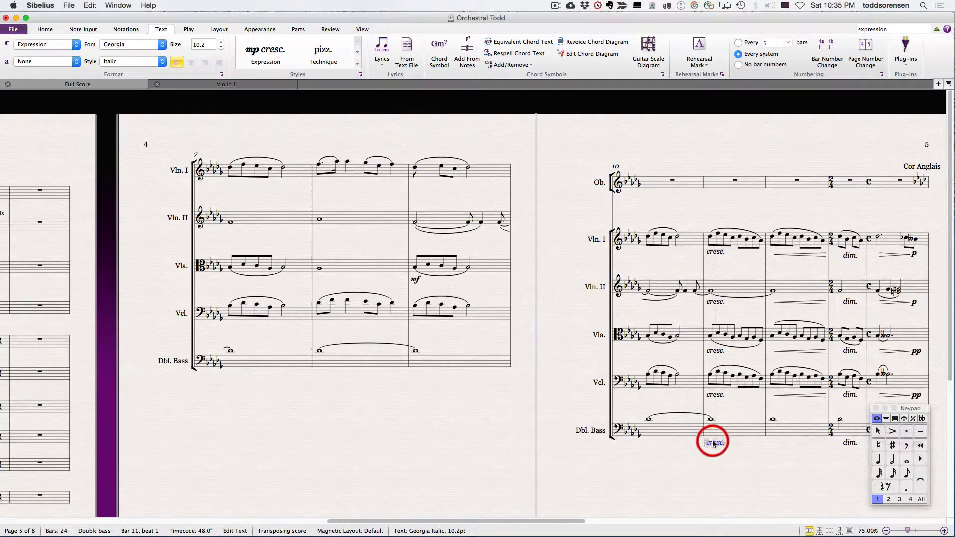
click(222, 43)
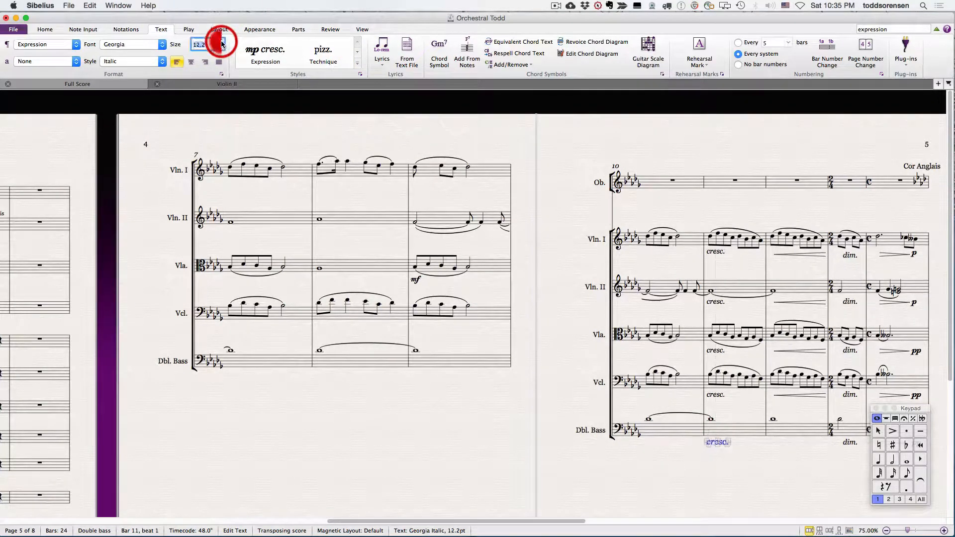
drag(222, 44, 222, 44)
click(456, 416)
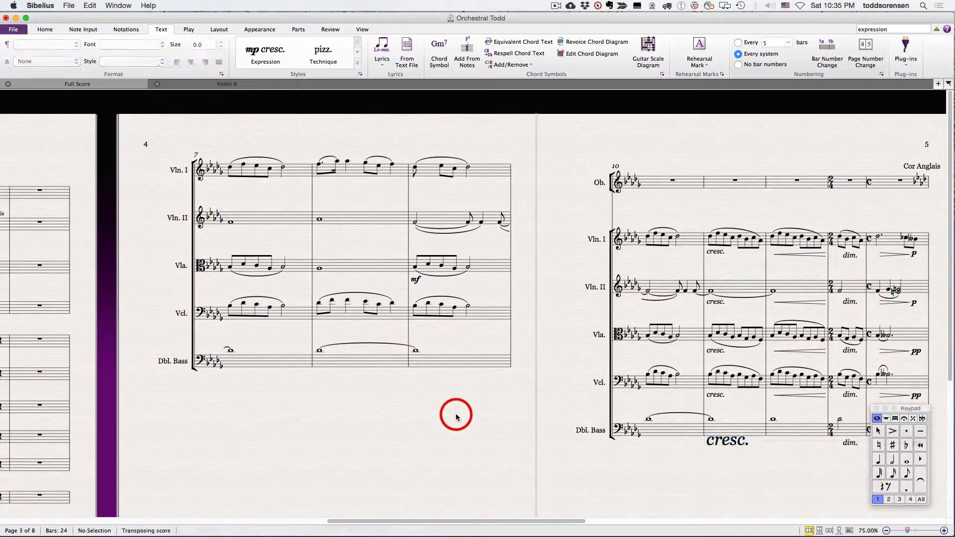
double_click(728, 441)
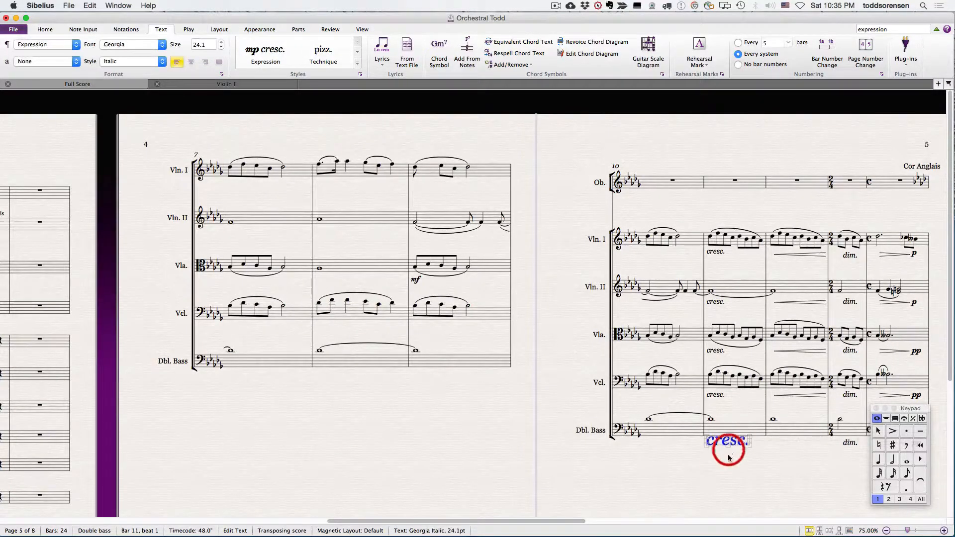
click(669, 479)
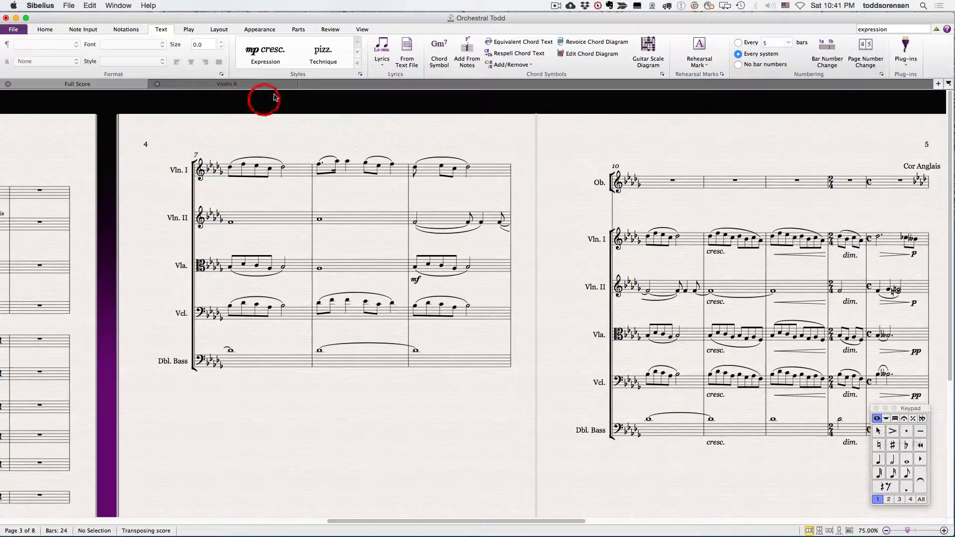
Step: Browse the list of text styles and open the Expression style for editing
click(361, 75)
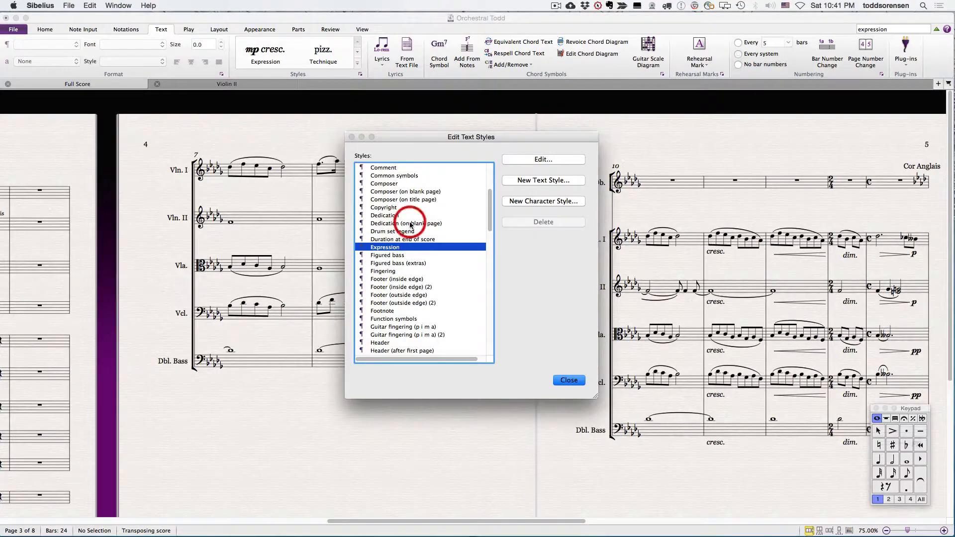
scroll(409, 222, up, 5)
drag(396, 196, 402, 244)
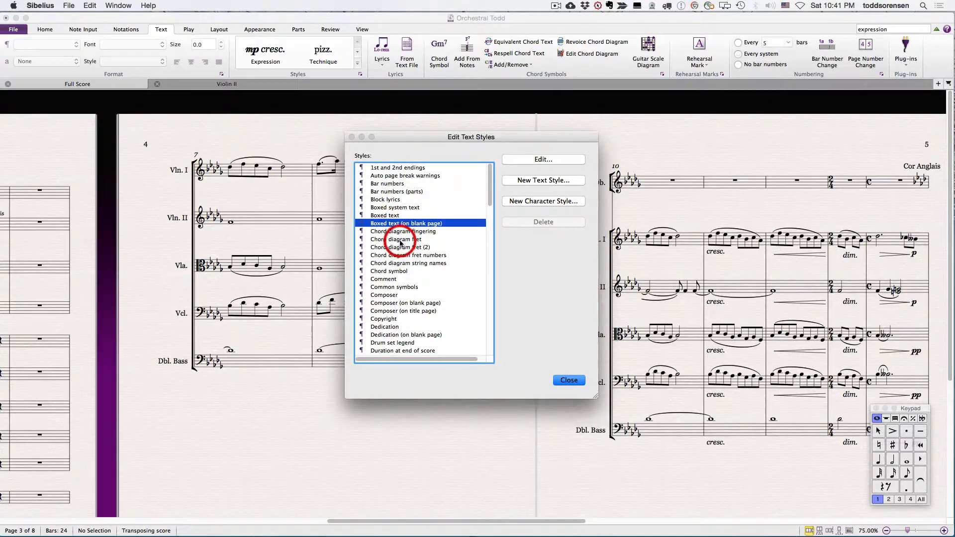
scroll(401, 243, down, 3)
scroll(398, 244, down, 3)
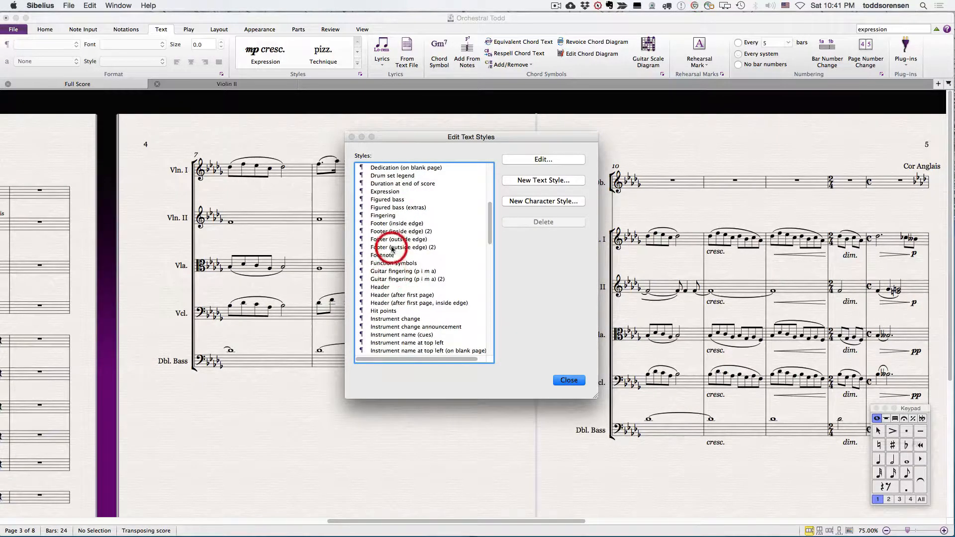
click(383, 191)
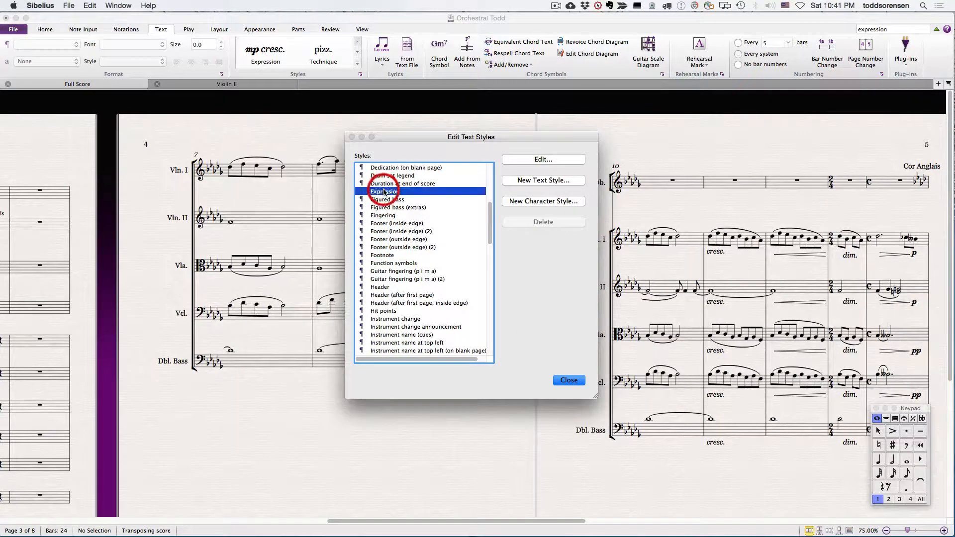
click(543, 159)
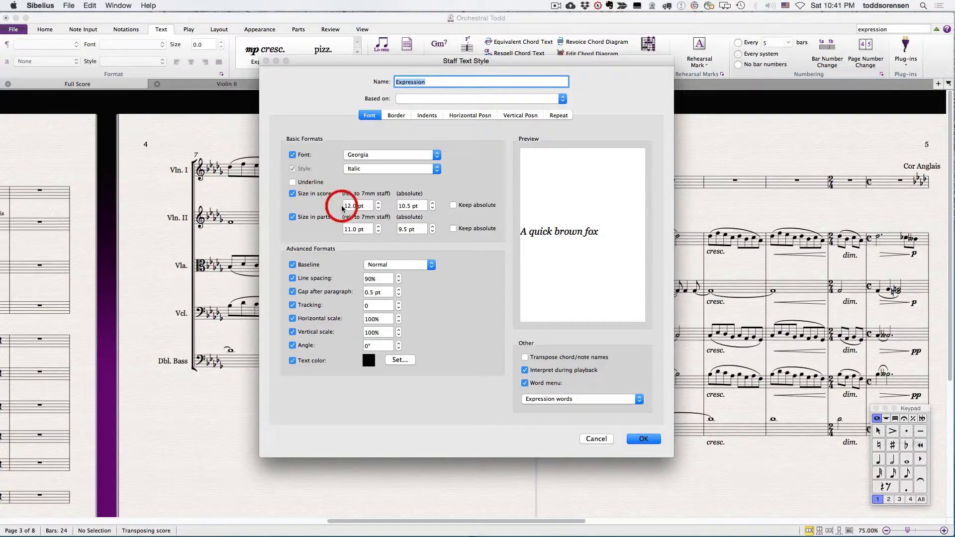
Step: Set the Expression style's absolute size in the score to 15.0 pt, apply it, and close the text styles list
click(432, 204)
click(432, 203)
click(432, 204)
click(433, 204)
click(433, 204)
click(432, 203)
double_click(432, 203)
click(433, 204)
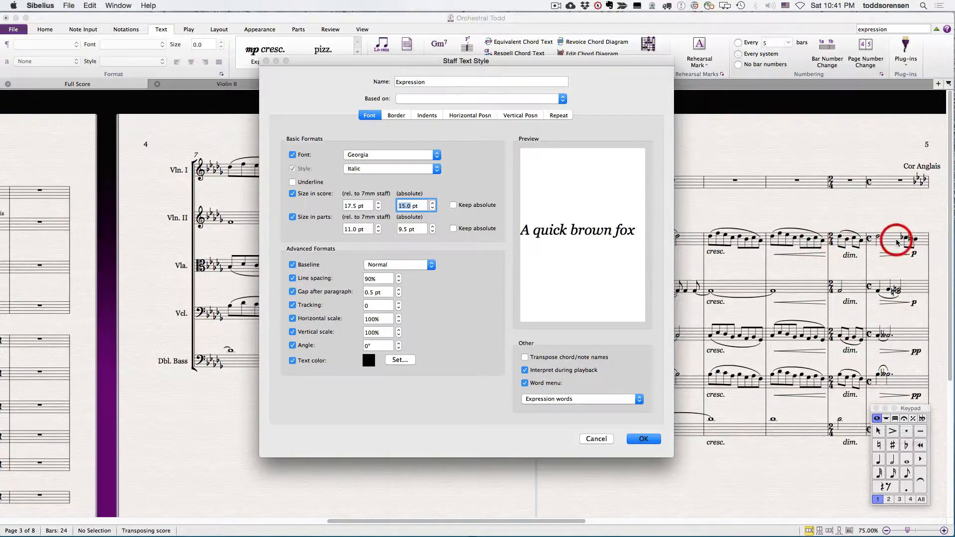
click(647, 439)
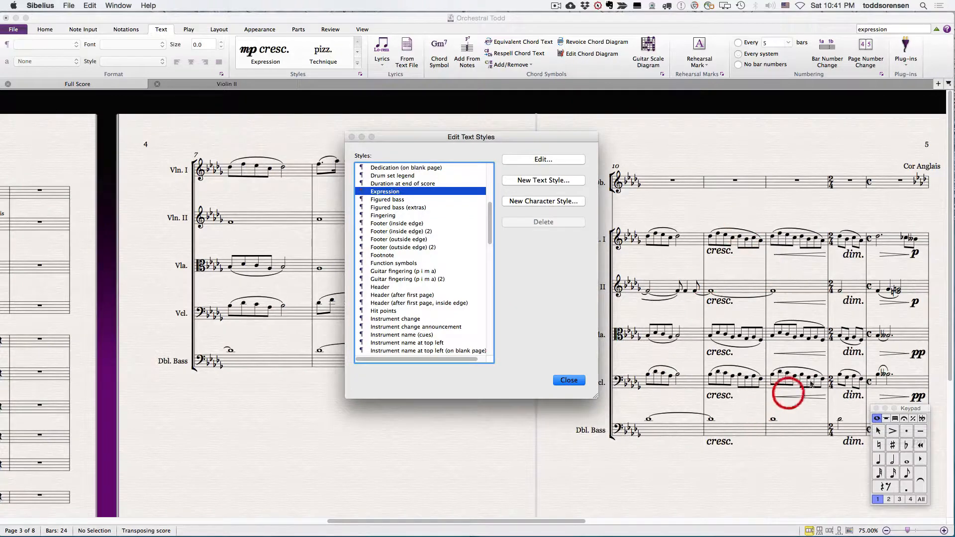
click(565, 382)
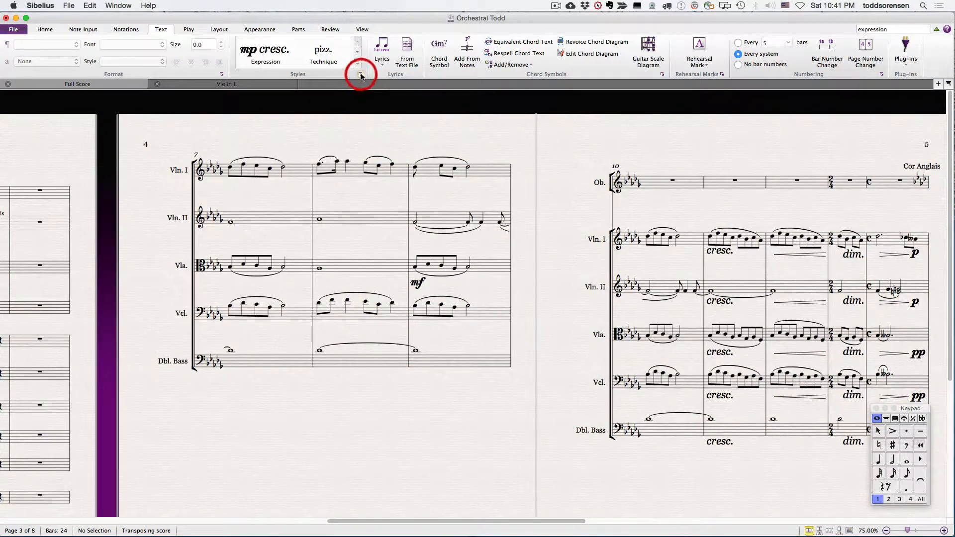
click(361, 75)
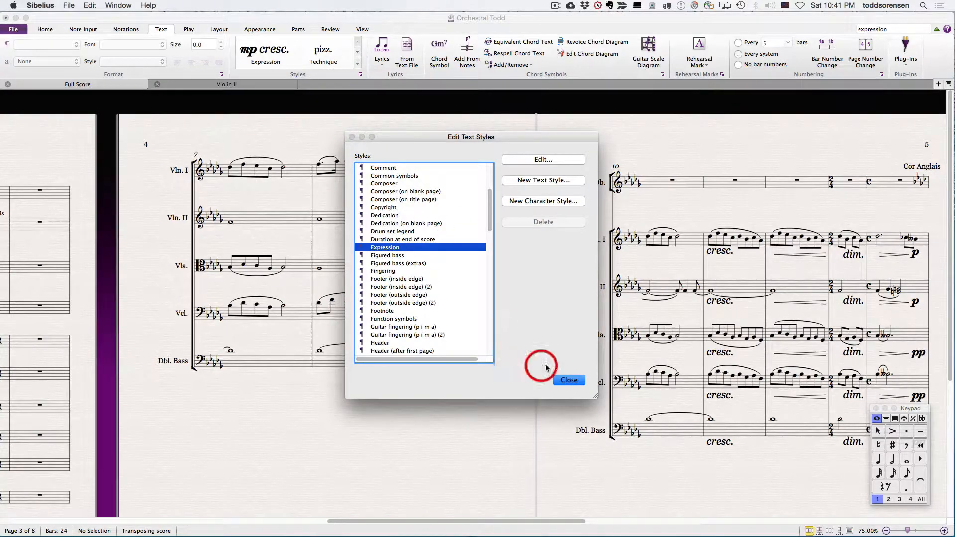
click(568, 381)
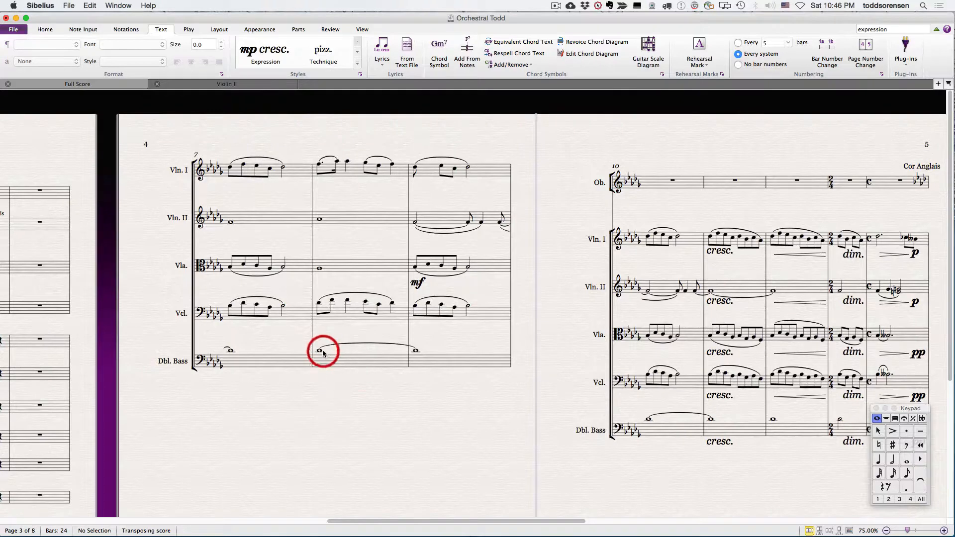
Step: Add mf from the Expression words under the double bass's first note in bar 7
click(230, 351)
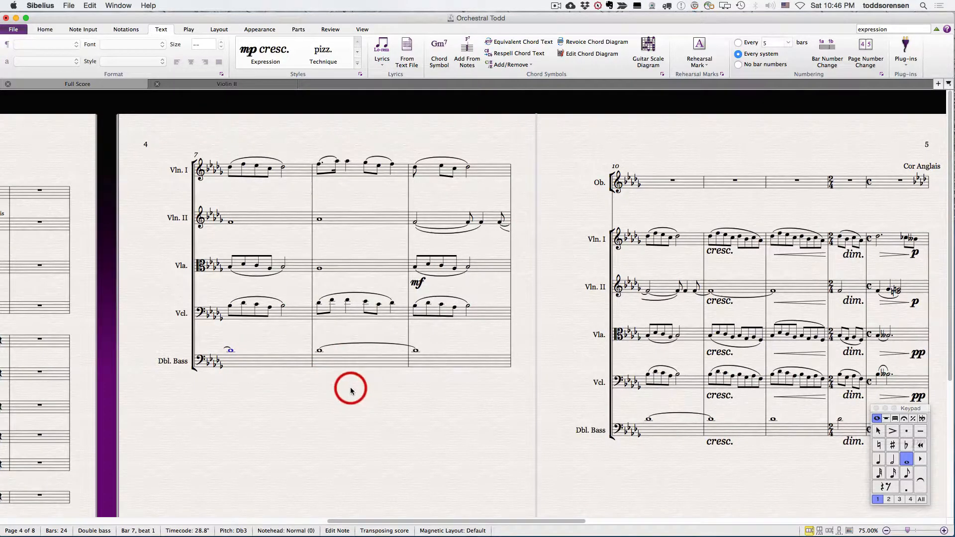
key(super+e)
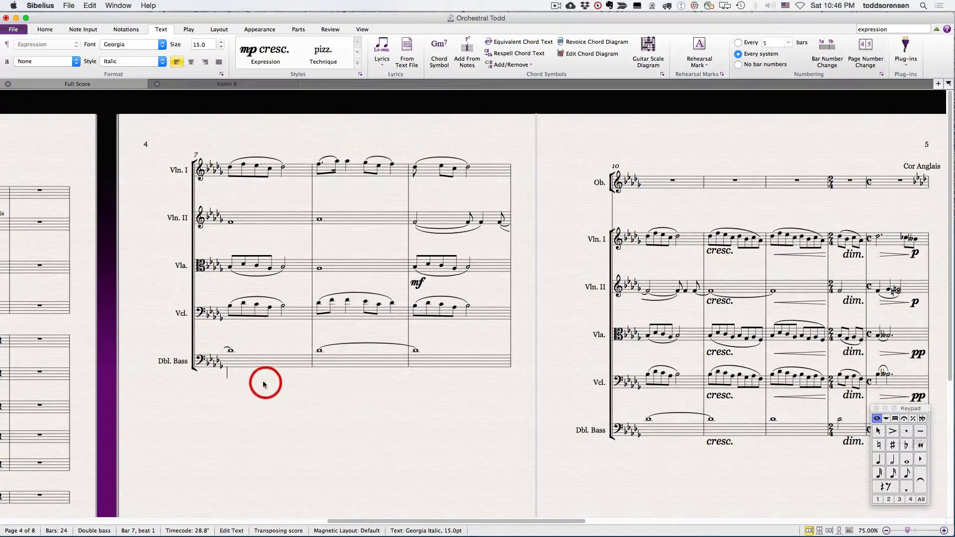
right_click(227, 375)
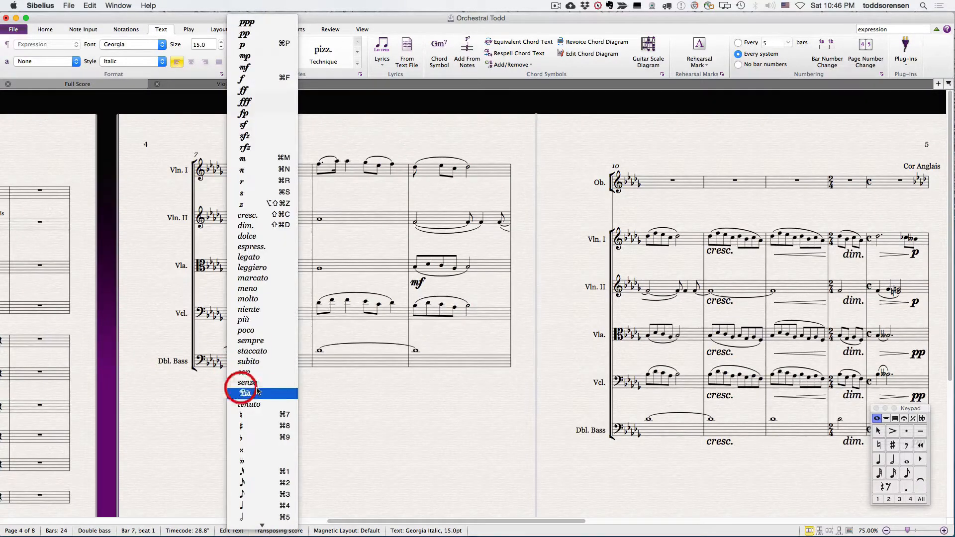
click(259, 65)
click(233, 374)
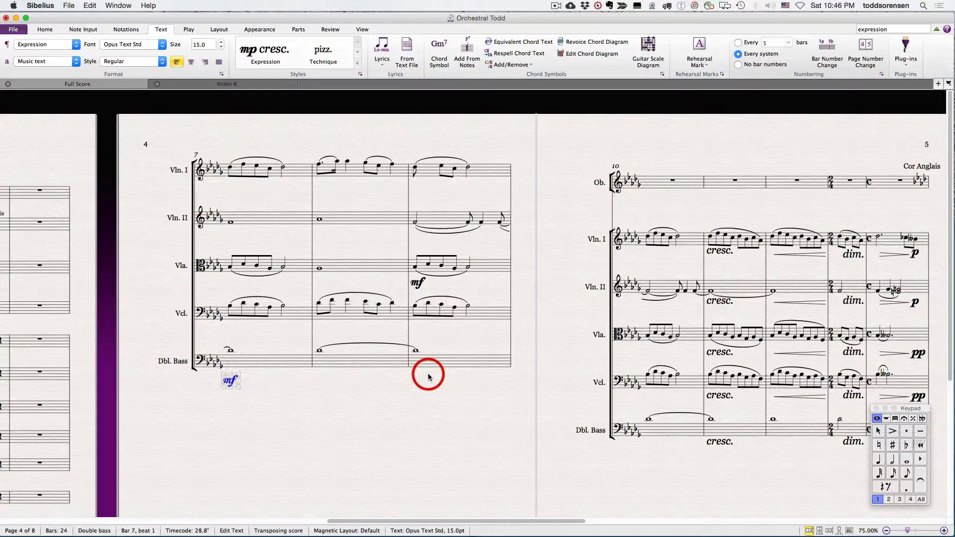
click(277, 332)
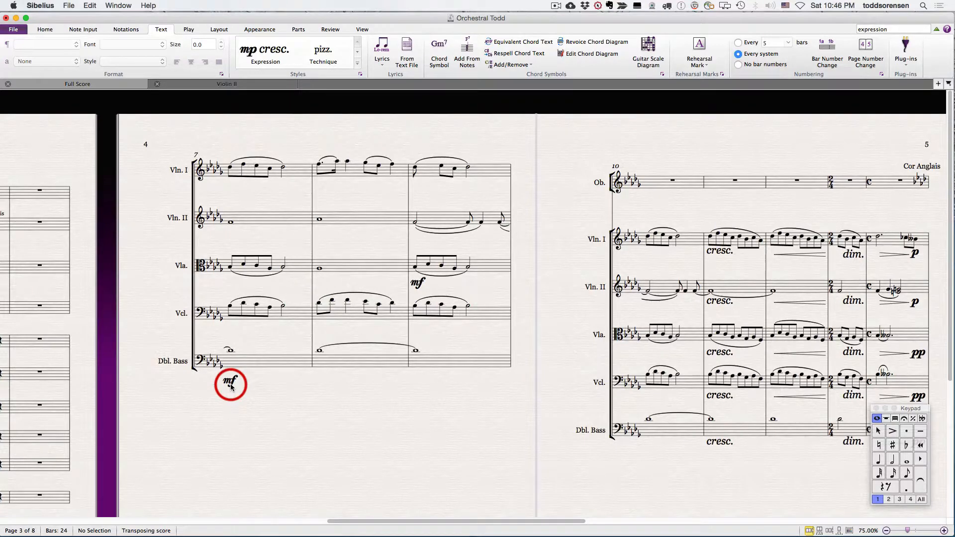
Step: Add mp as Expression text under the double bass's whole note in bar 8, and leave the text
click(319, 350)
key(super+e)
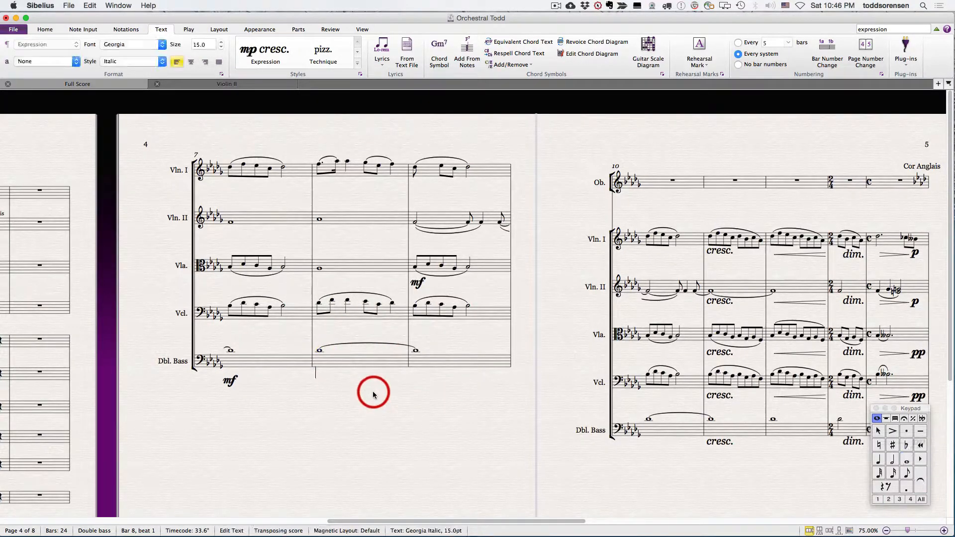
right_click(316, 374)
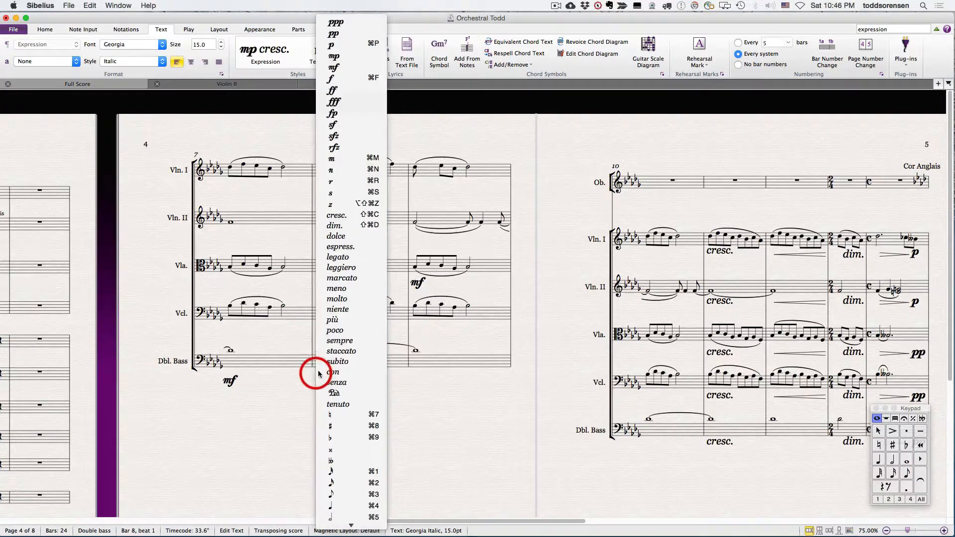
click(351, 60)
key(Escape)
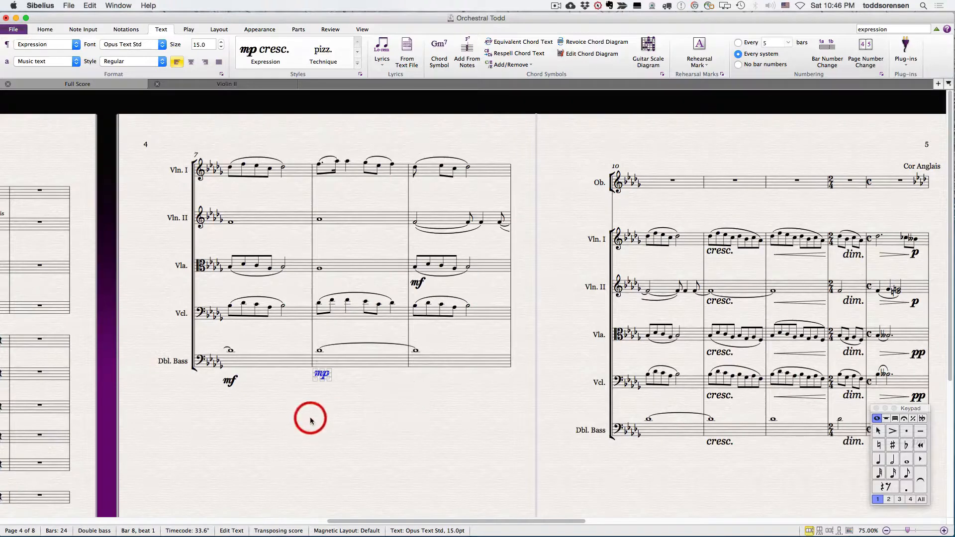
key(Escape)
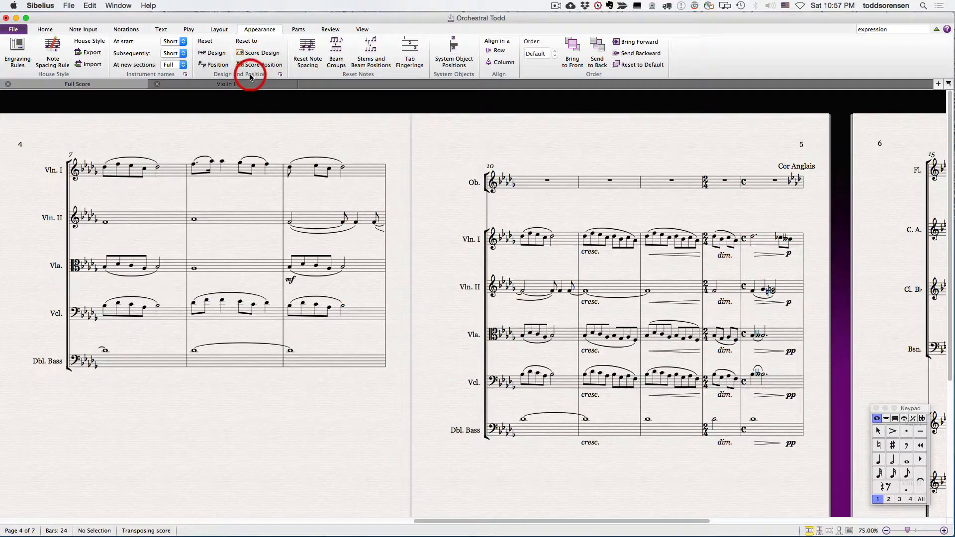
Step: Set the Expression text's default vertical position relative to the staff to 10 spaces for both score and parts
click(281, 75)
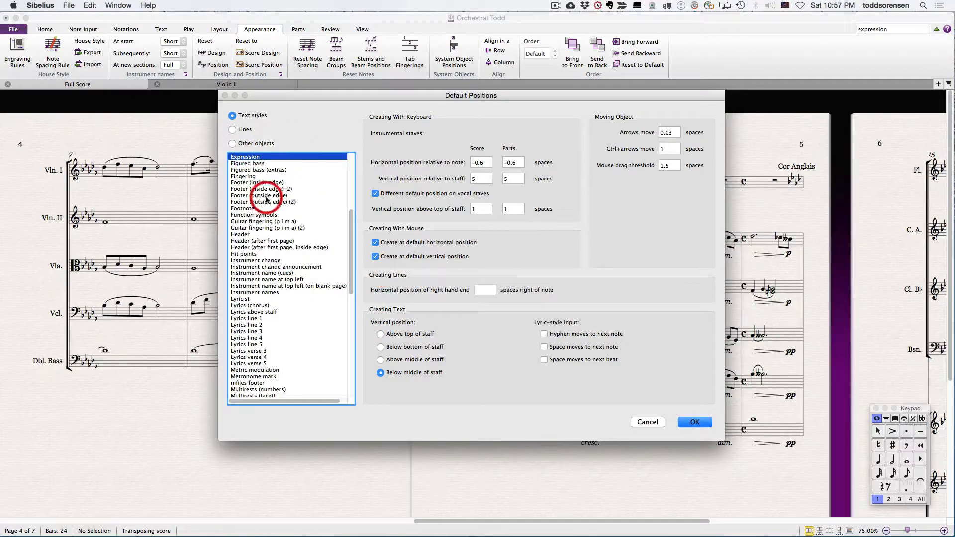
scroll(256, 209, up, 4)
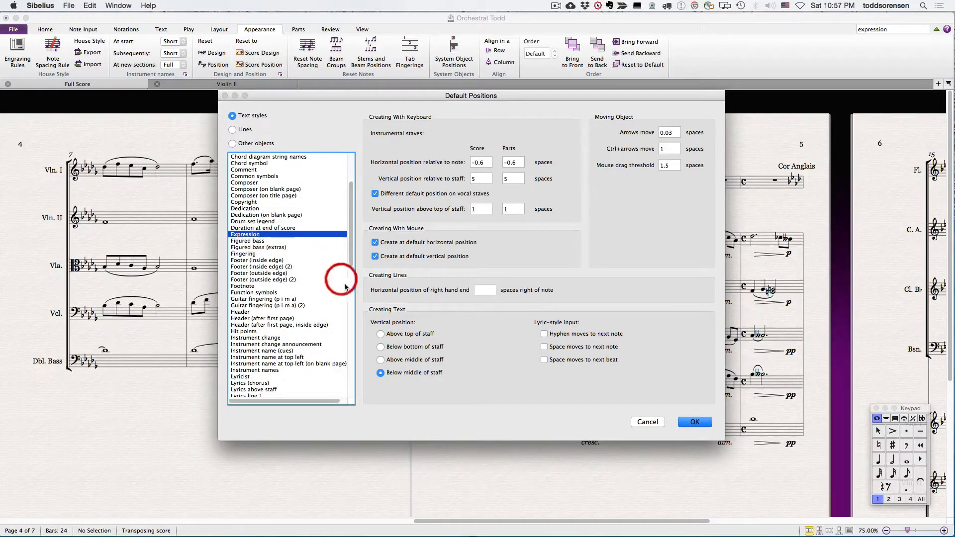
drag(483, 178, 444, 175)
text(10)
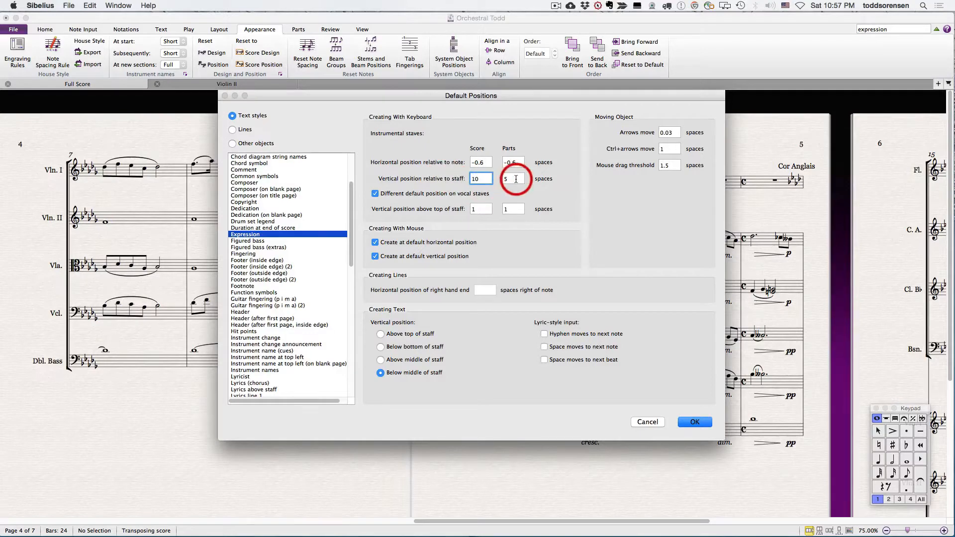
drag(516, 179, 482, 183)
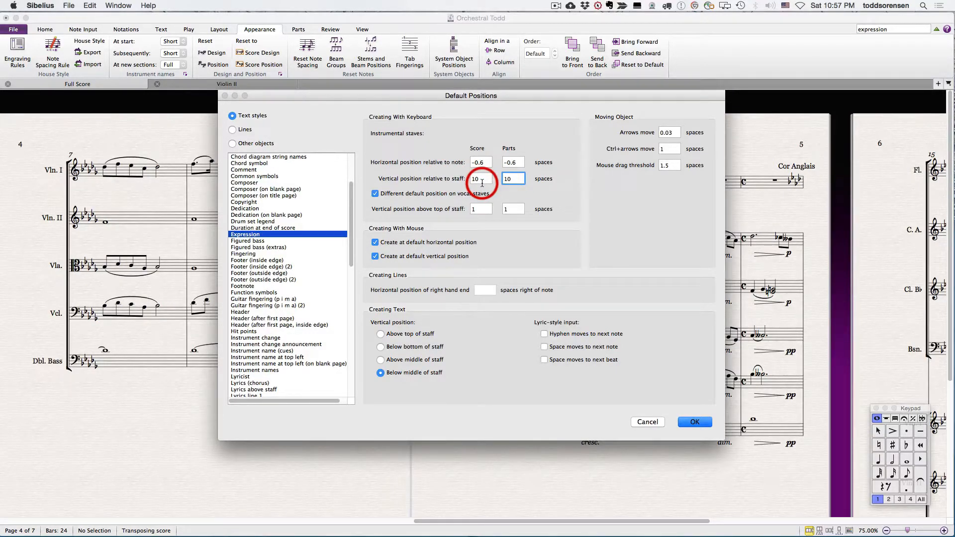
click(695, 422)
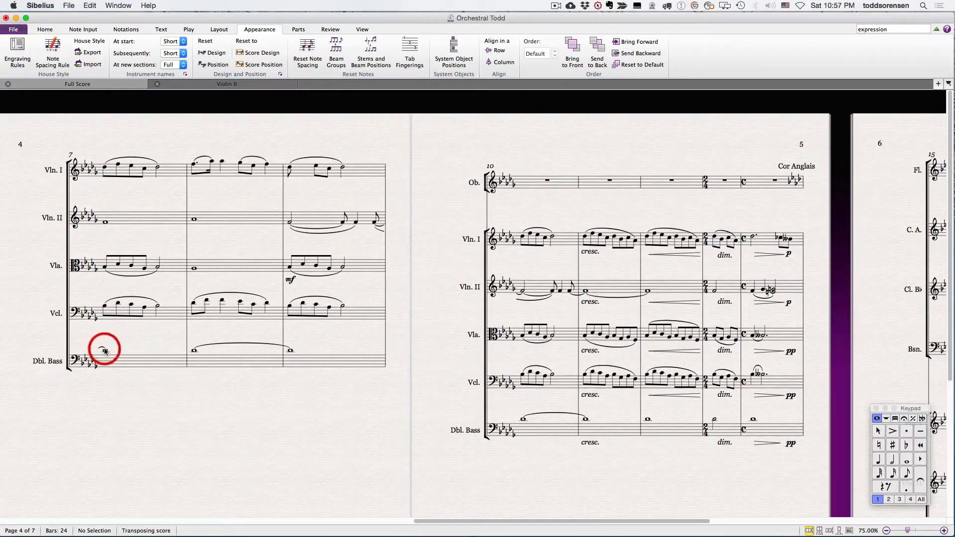
Step: Add ff as Expression text under the double bass's first note in bar 7
click(265, 401)
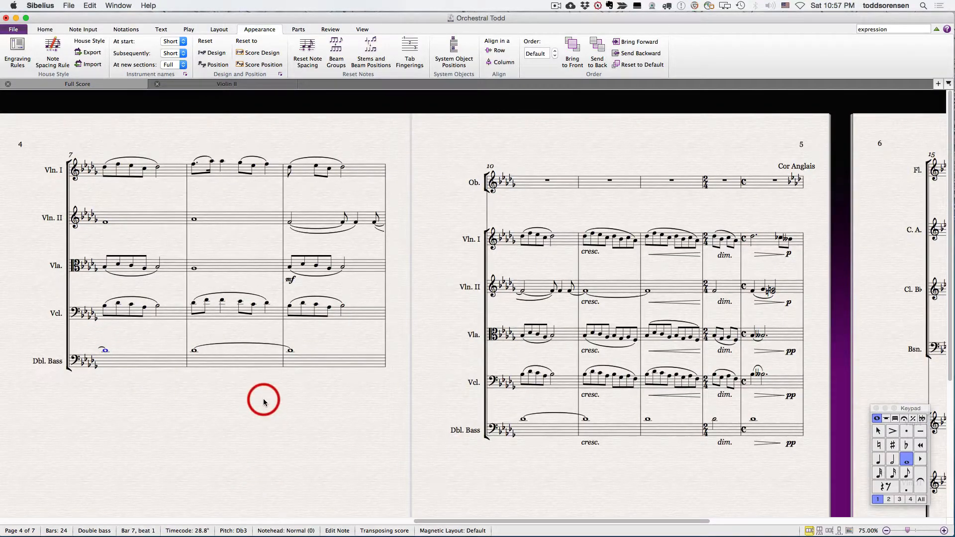
click(101, 390)
right_click(102, 386)
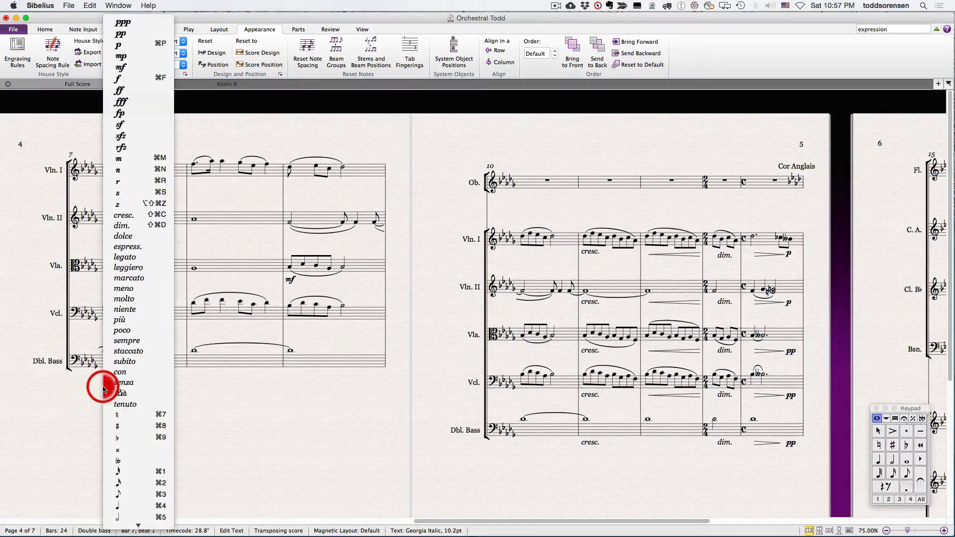
click(146, 86)
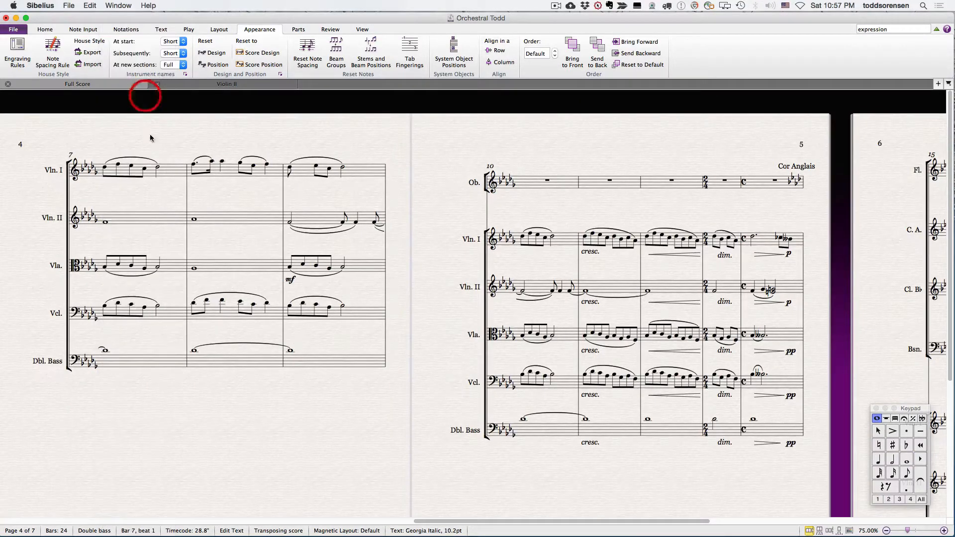
click(213, 416)
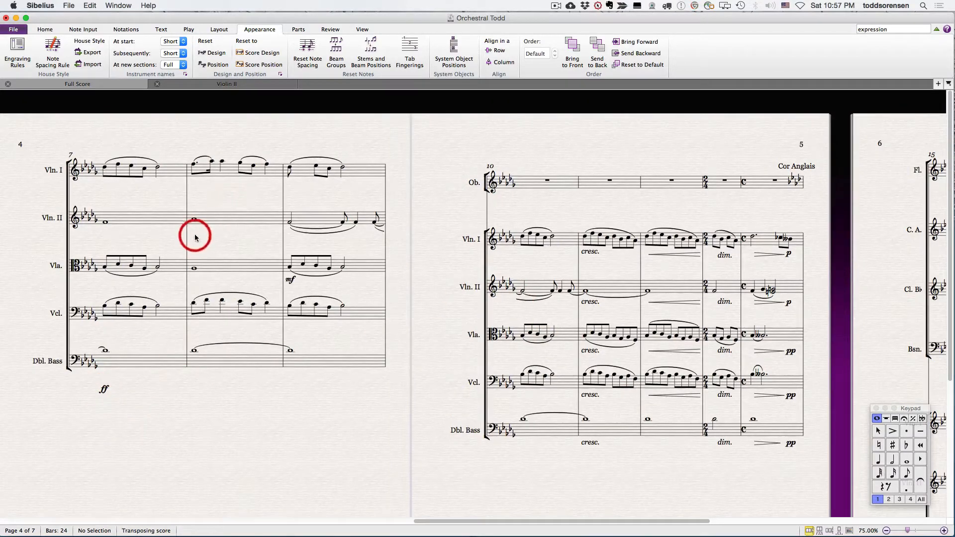
Step: Select the entire score and reset all objects to their default positions
key(super+a)
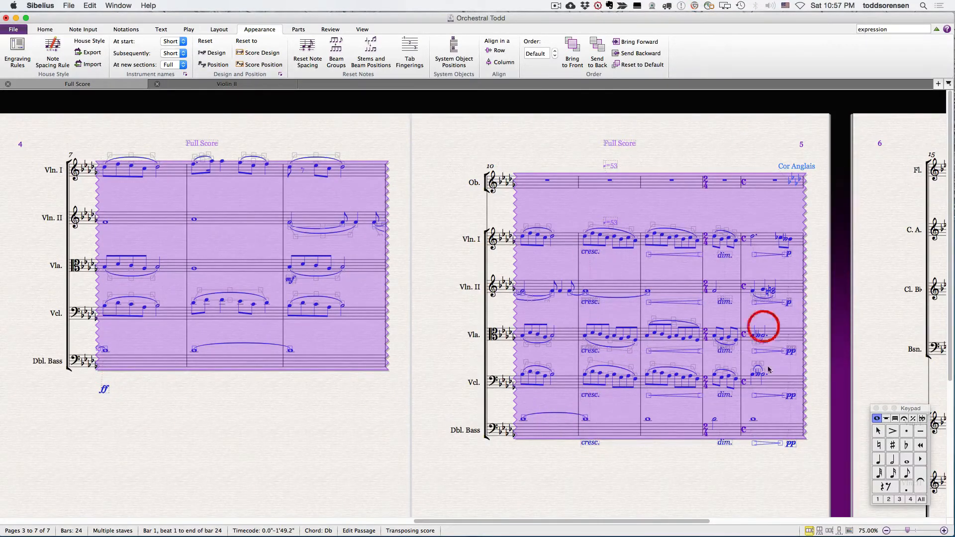
click(212, 65)
click(680, 463)
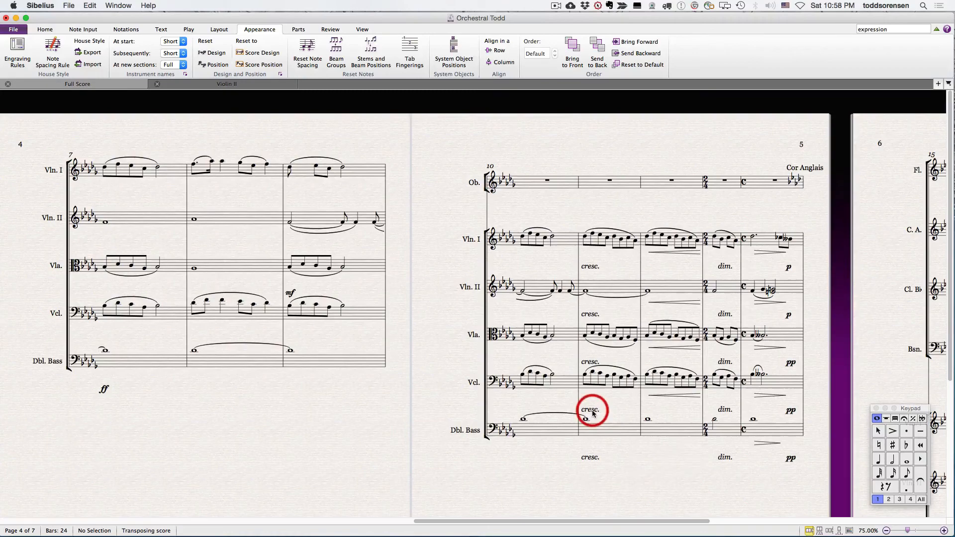